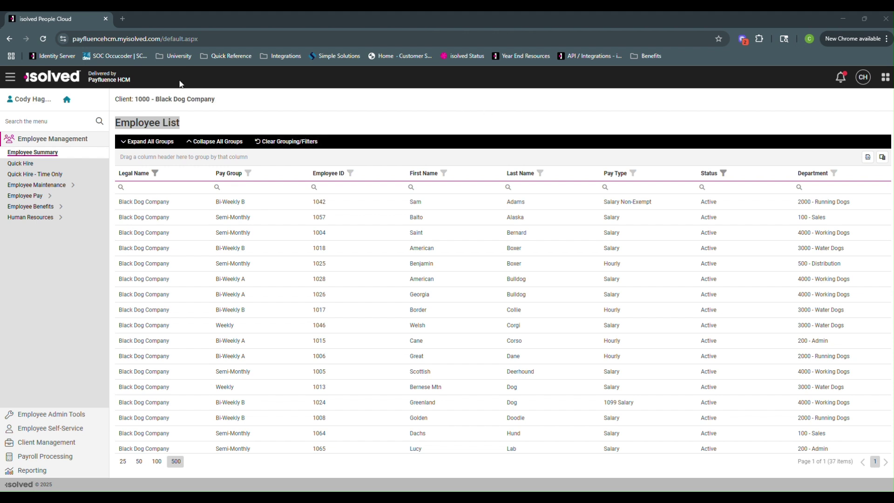
# - Open Learn & Grow from the list of available isolved apps
pyautogui.click(359, 118)
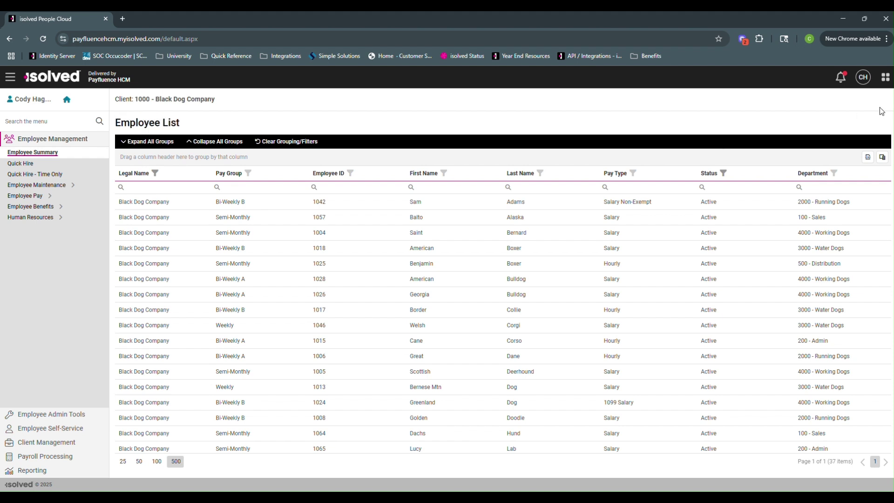
pyautogui.click(886, 81)
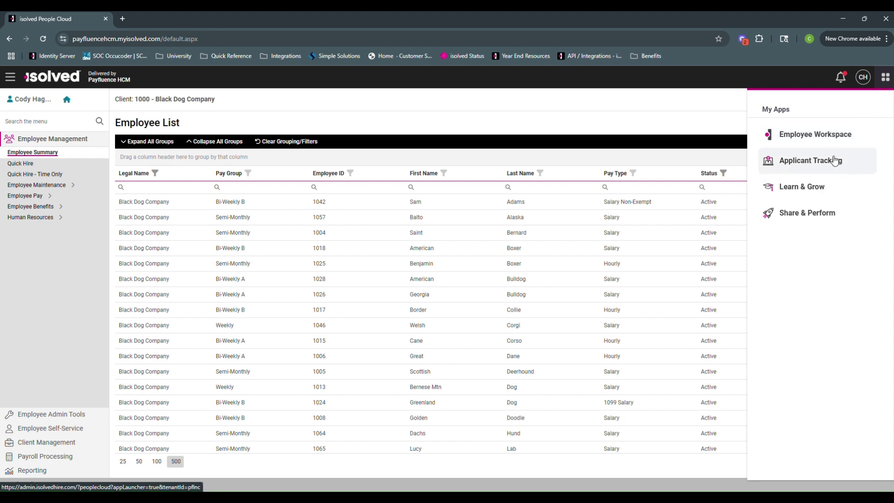
pyautogui.click(818, 186)
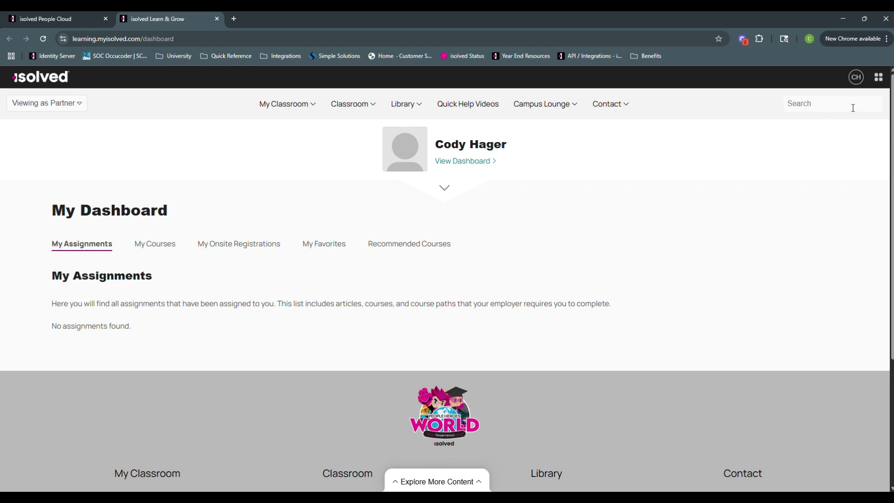
# - Switch to the Classroom Admin area and open the course content Marketplace
pyautogui.click(859, 83)
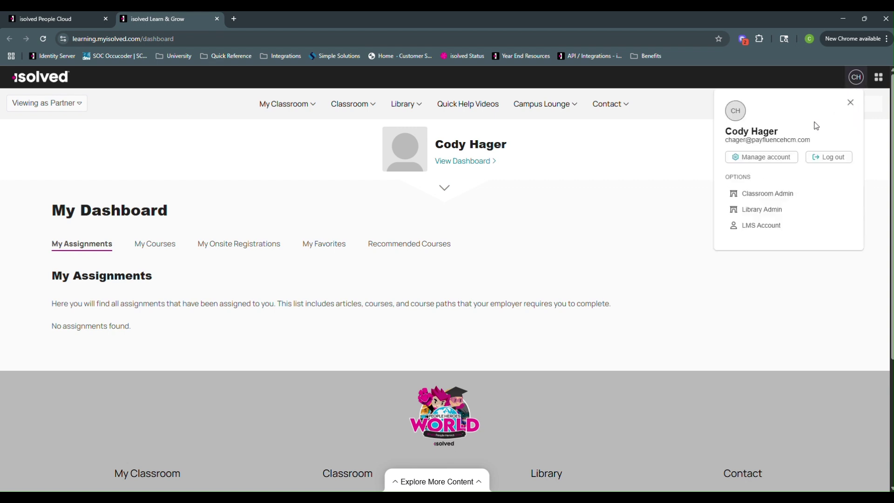
pyautogui.click(756, 201)
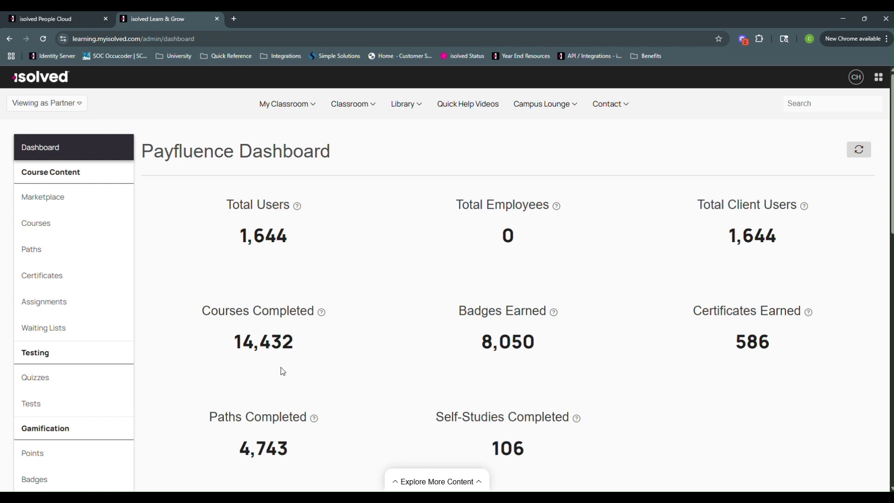
pyautogui.scroll(-1, 529, 388)
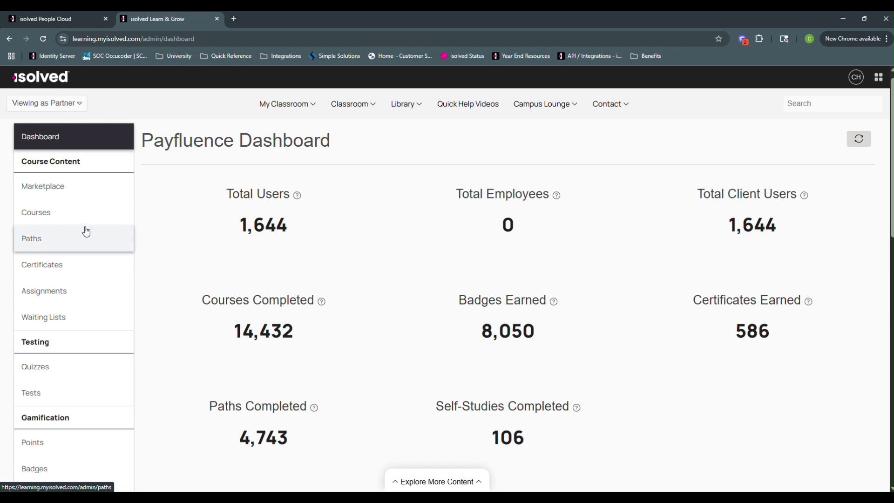
pyautogui.click(96, 193)
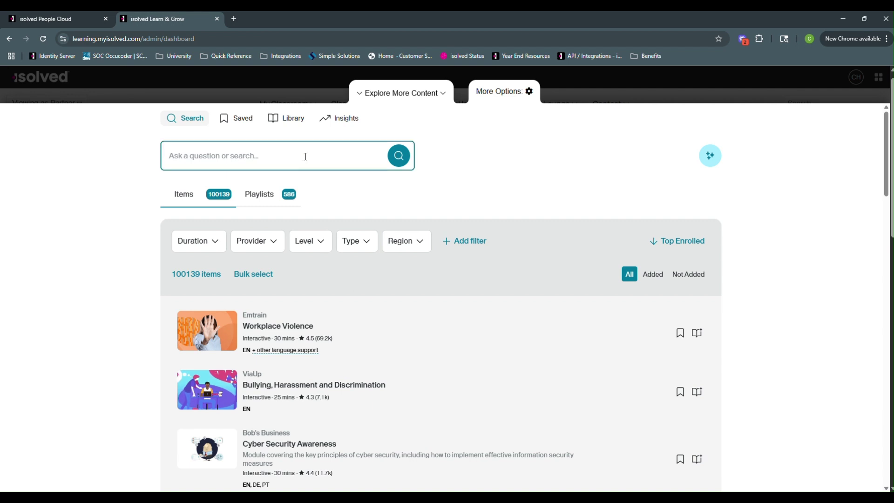
pyautogui.rightClick(332, 339)
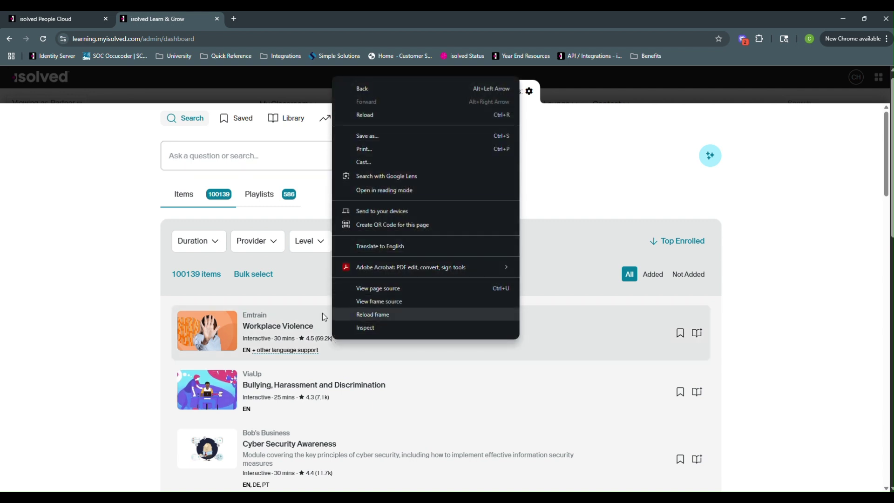
pyautogui.click(200, 286)
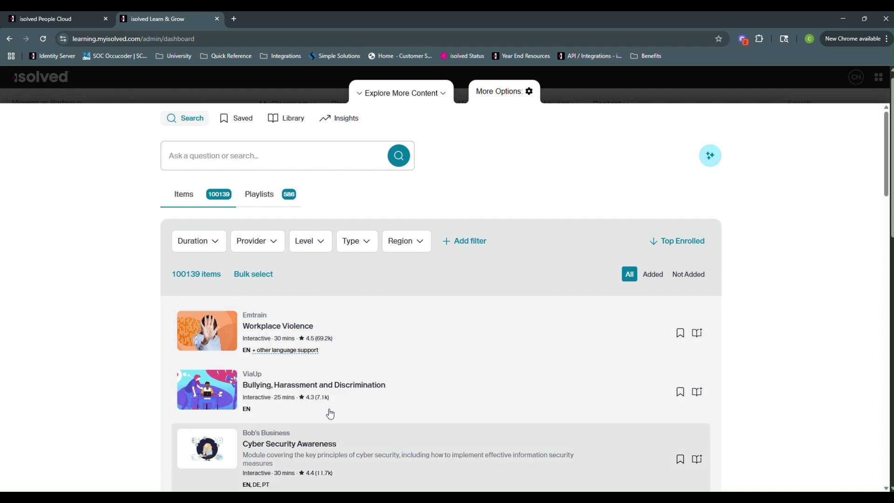
pyautogui.scroll(-1, 344, 416)
pyautogui.scroll(1, 344, 418)
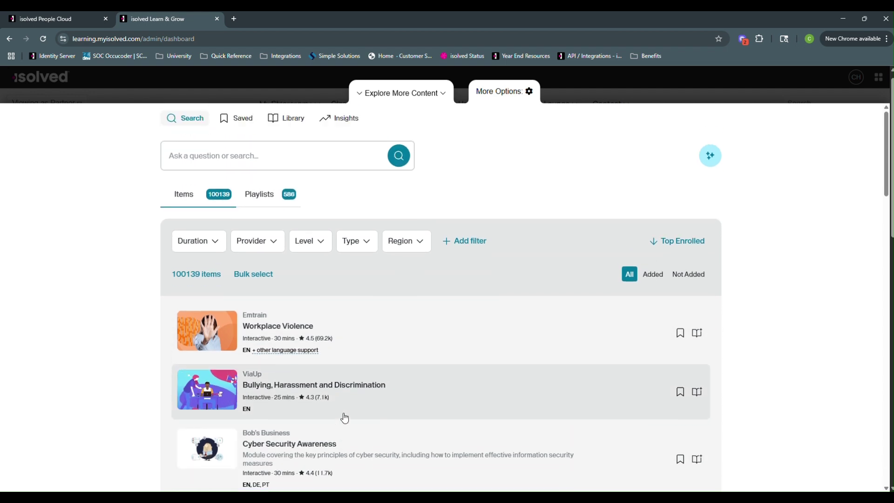
# - Search the Marketplace for the trending term Excel
pyautogui.click(294, 162)
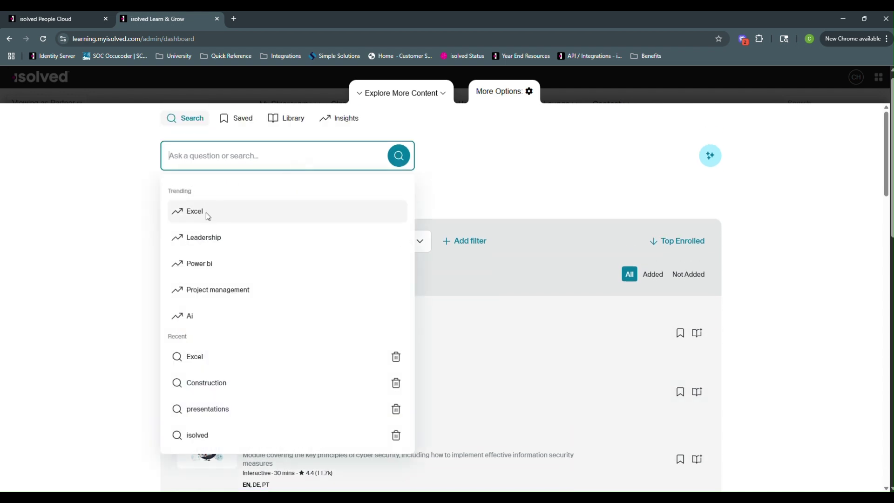
pyautogui.click(206, 212)
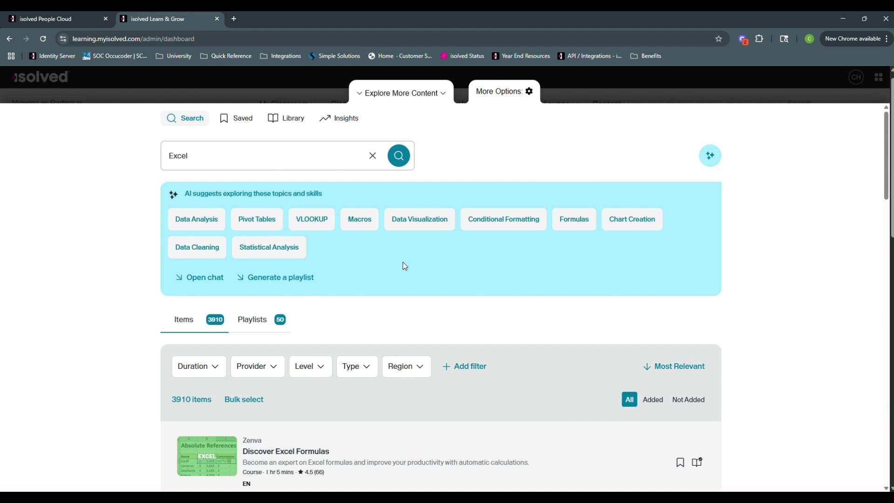
# - Check the available duration, level and region filter options for the Excel results without applying any
pyautogui.scroll(-1, 405, 266)
pyautogui.scroll(-2, 336, 448)
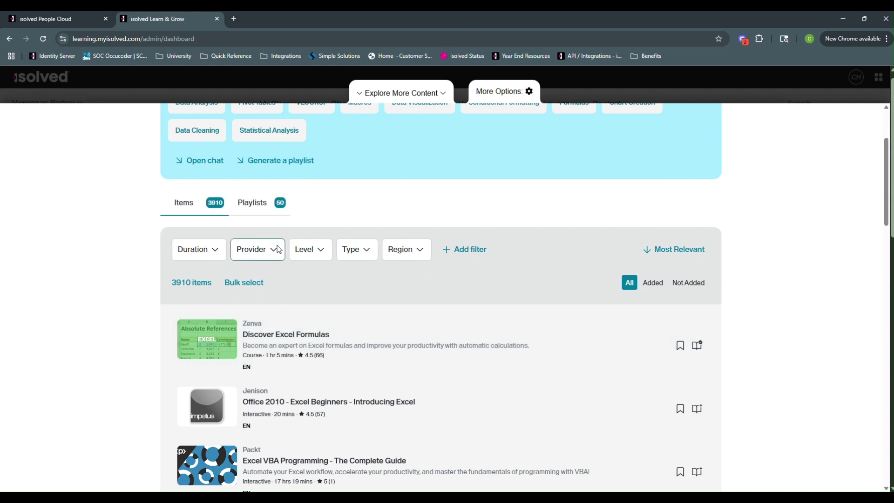
pyautogui.click(215, 253)
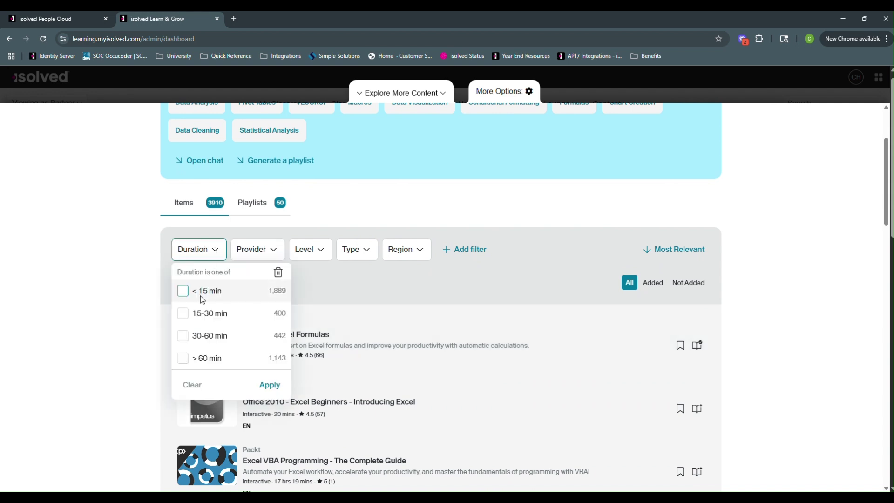
pyautogui.click(220, 257)
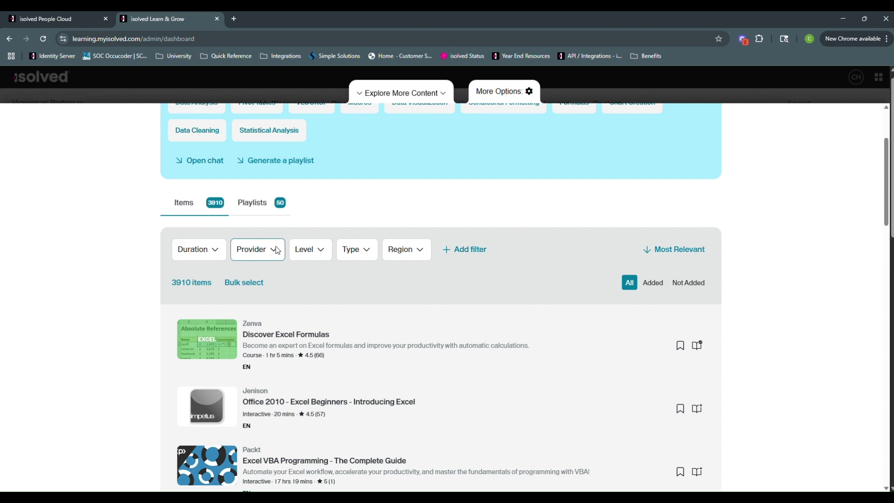
pyautogui.click(308, 256)
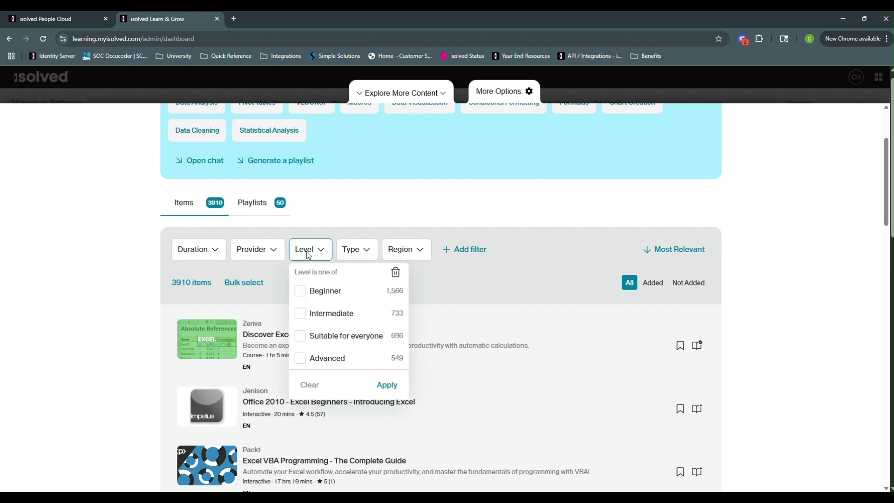
pyautogui.click(323, 254)
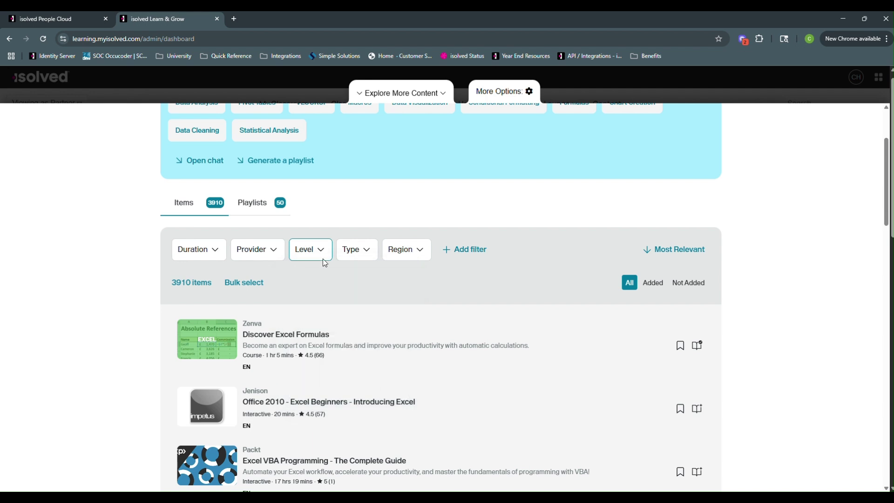
pyautogui.scroll(-1, 368, 294)
pyautogui.click(415, 233)
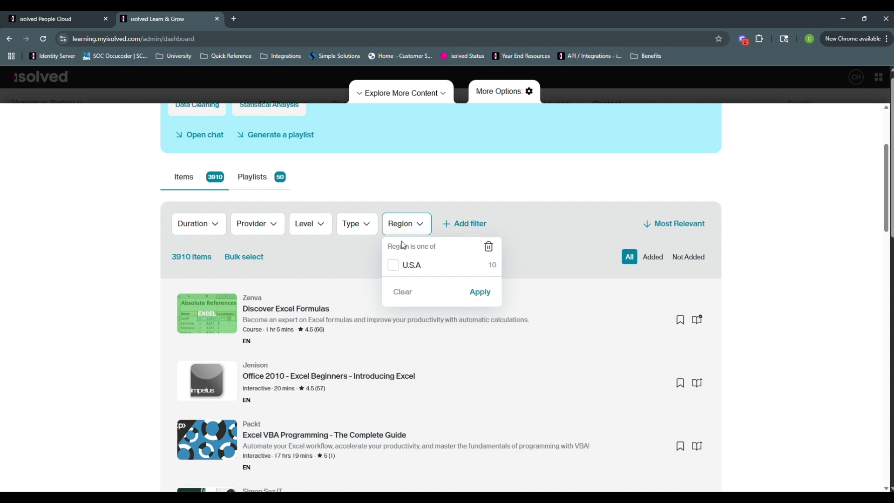
pyautogui.click(411, 229)
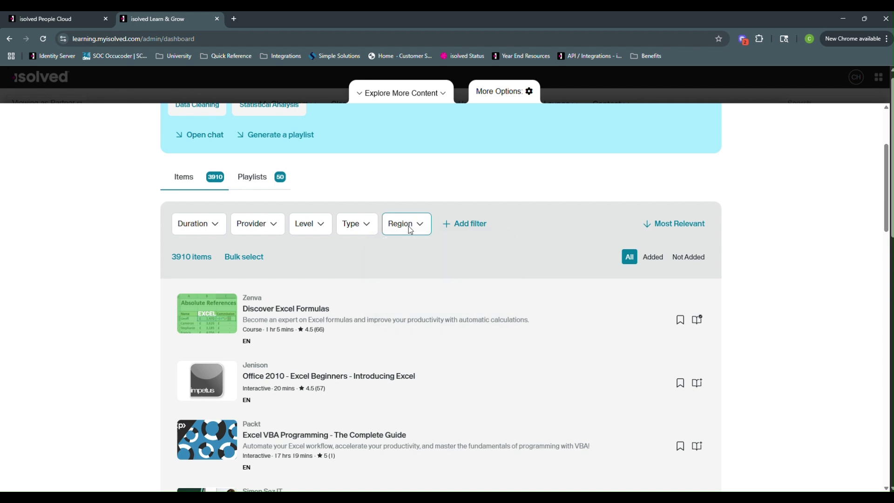
# - Open the Discover Excel Formulas course by Zenva and review its description, learning outcomes and skills covered
pyautogui.scroll(-3, 363, 335)
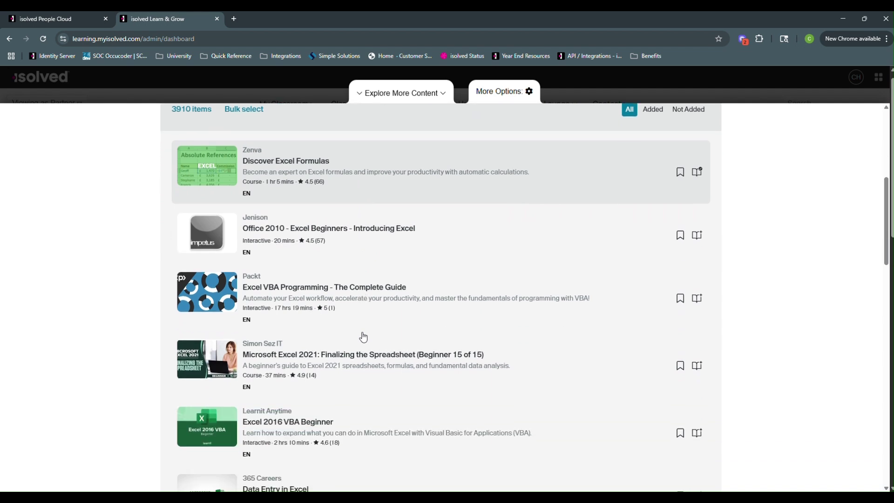
pyautogui.scroll(-1, 311, 392)
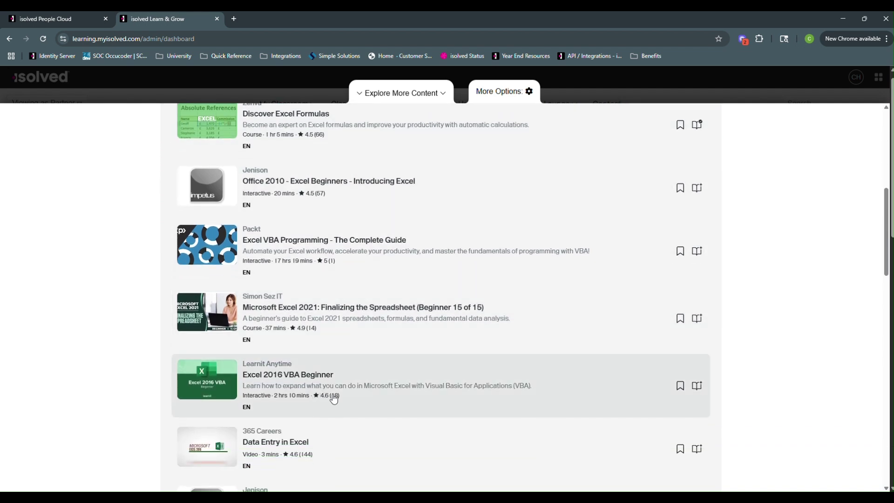
pyautogui.scroll(1, 363, 410)
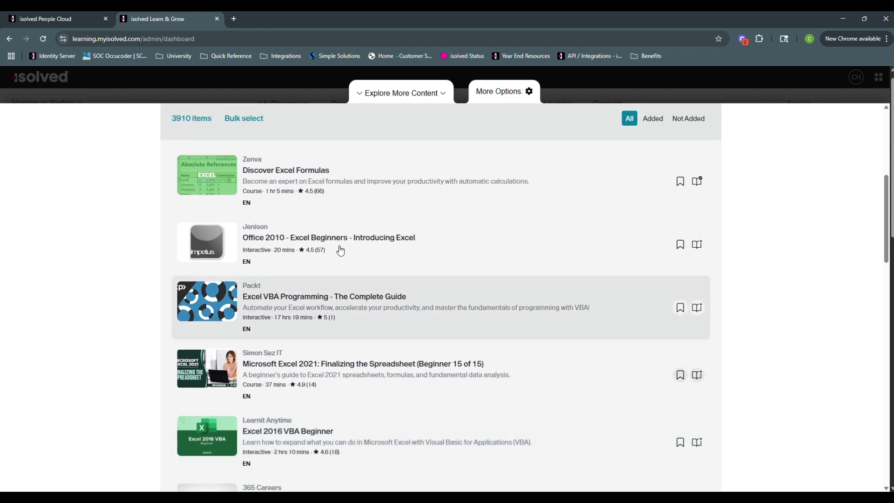
pyautogui.click(232, 185)
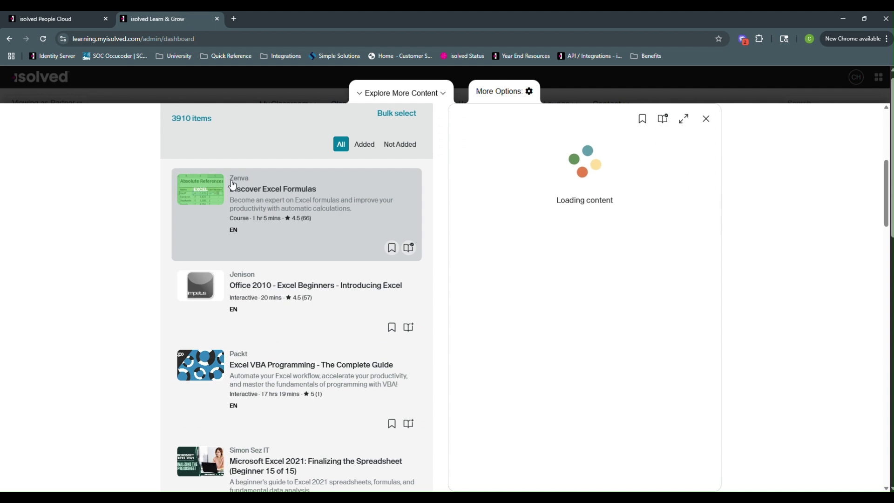
pyautogui.scroll(-2, 535, 337)
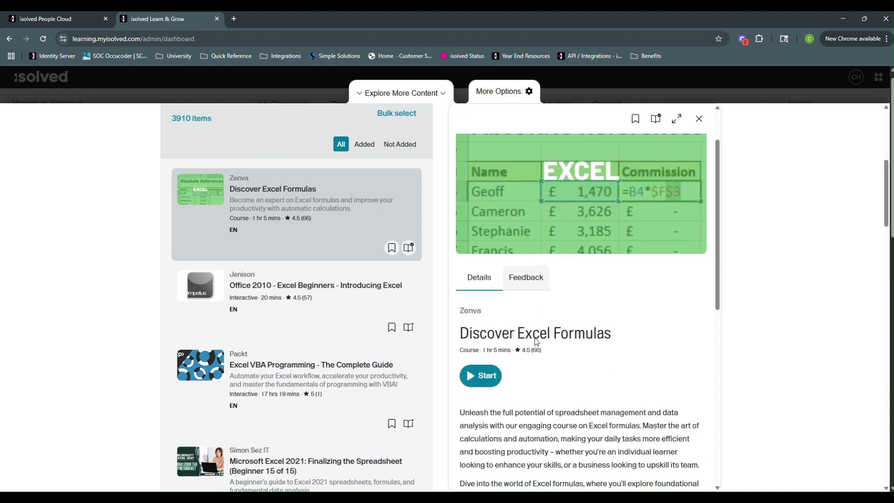
pyautogui.scroll(-2, 534, 337)
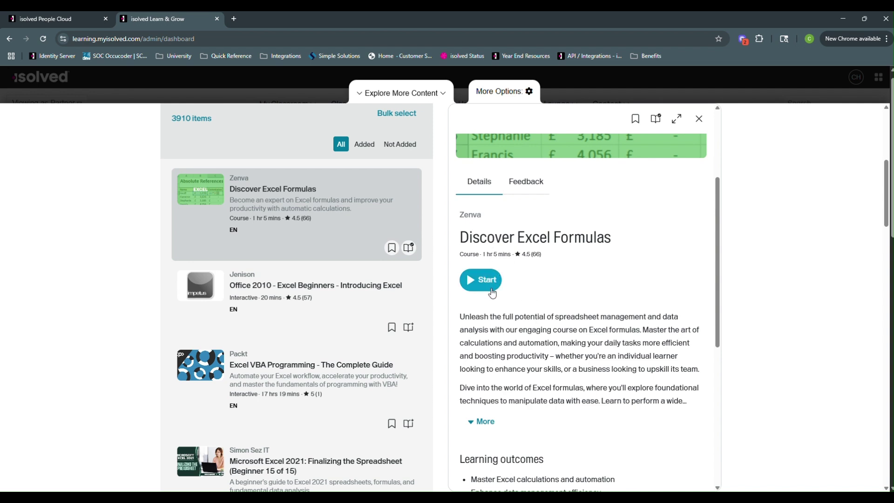
pyautogui.scroll(-1, 526, 343)
pyautogui.scroll(-3, 525, 343)
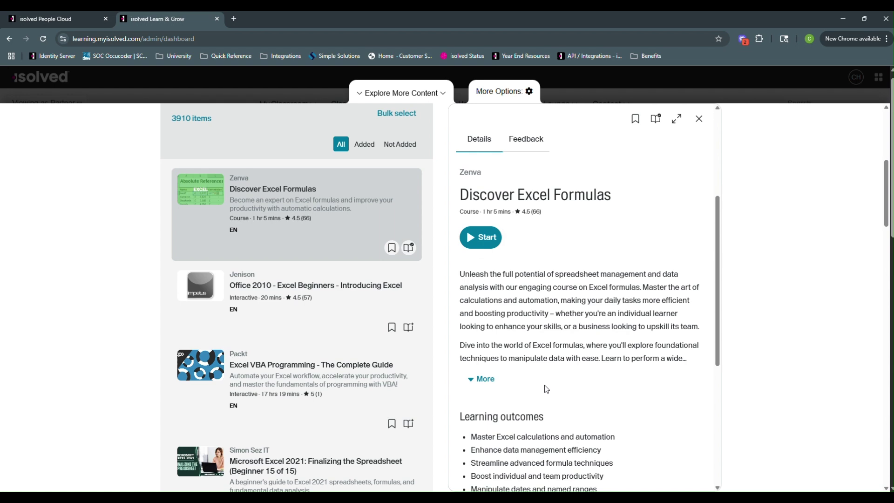
pyautogui.scroll(-4, 544, 385)
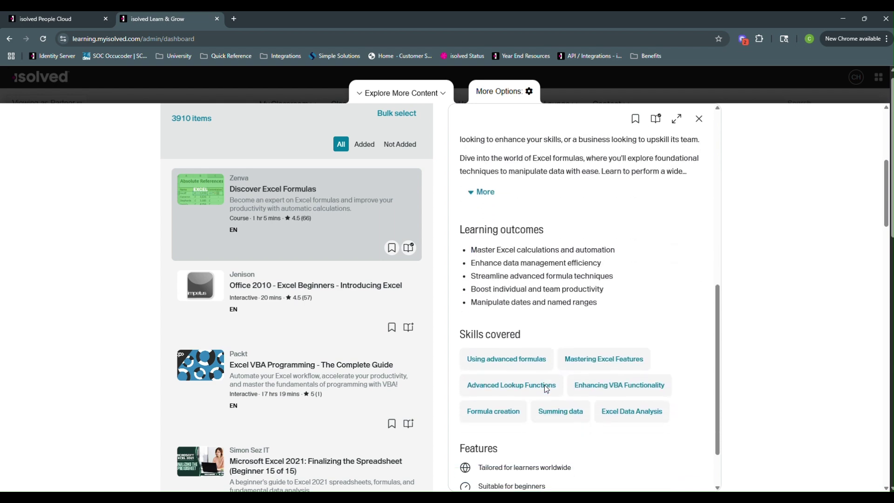
pyautogui.scroll(8, 544, 385)
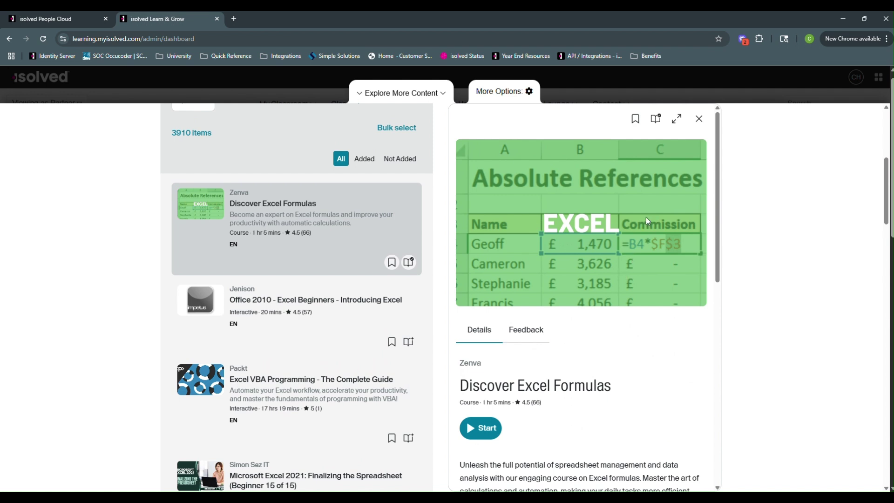
# - Save the Discover Excel Formulas course for later
pyautogui.click(639, 122)
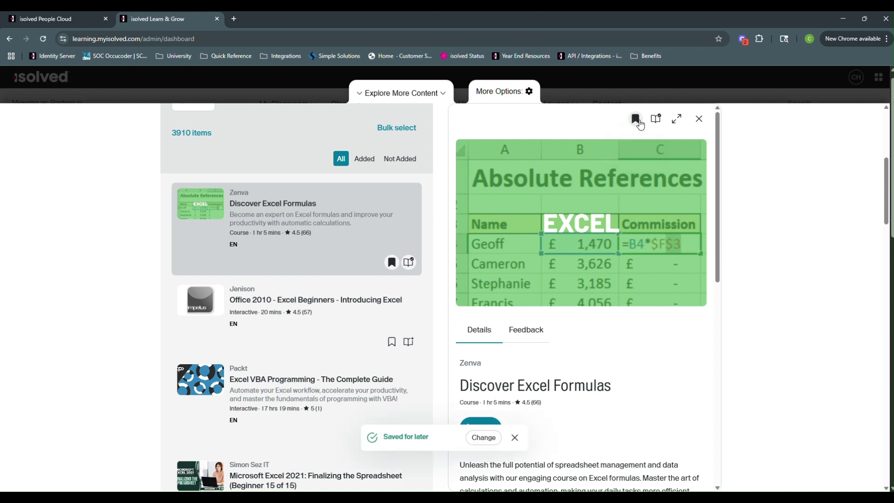
pyautogui.scroll(3, 458, 196)
pyautogui.scroll(2, 458, 198)
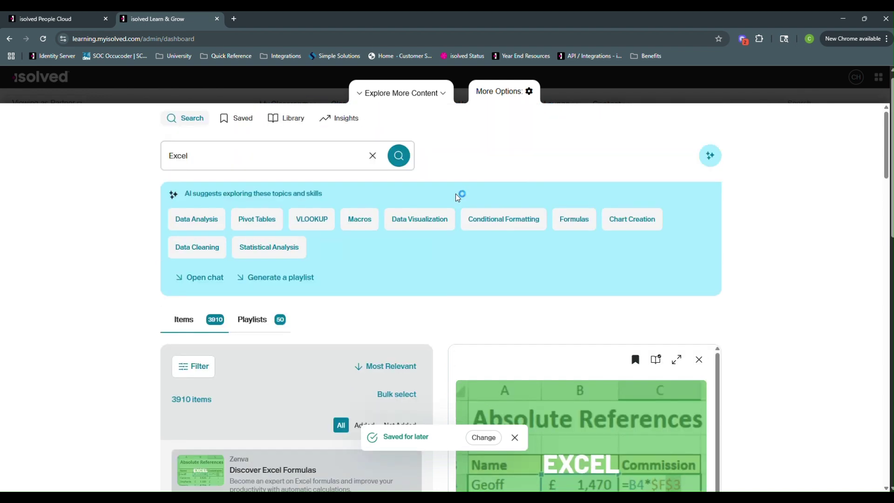
pyautogui.moveTo(459, 196); pyautogui.dragTo(235, 126)
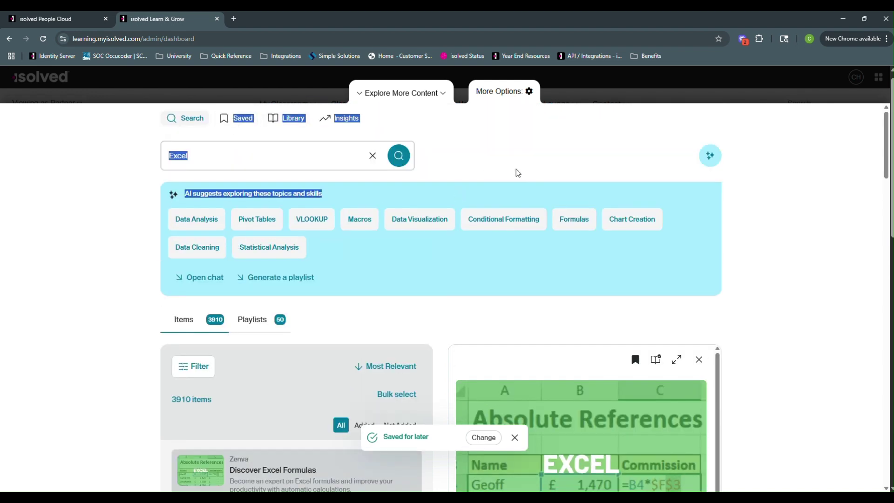
# - Open the course Microsoft Excel 2021: Finalizing the Spreadsheet (Beginner 15 of 15) and add it to the library
pyautogui.scroll(-6, 517, 172)
pyautogui.scroll(-2, 322, 367)
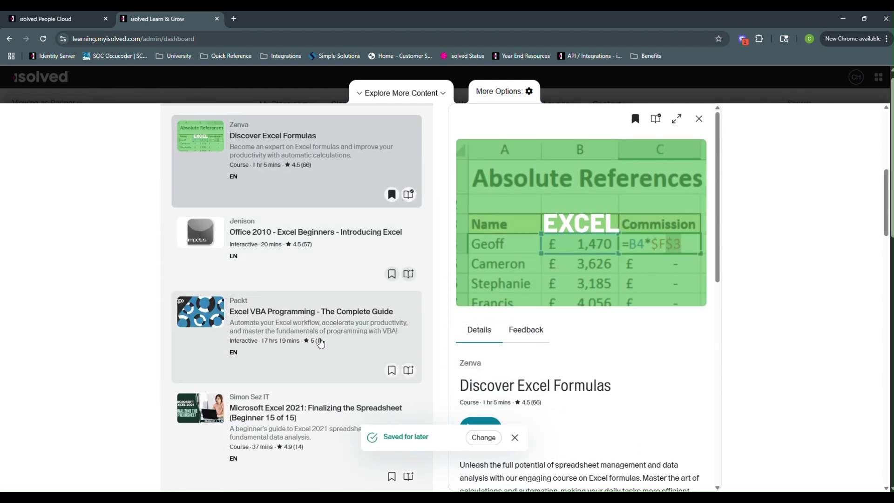
pyautogui.click(297, 410)
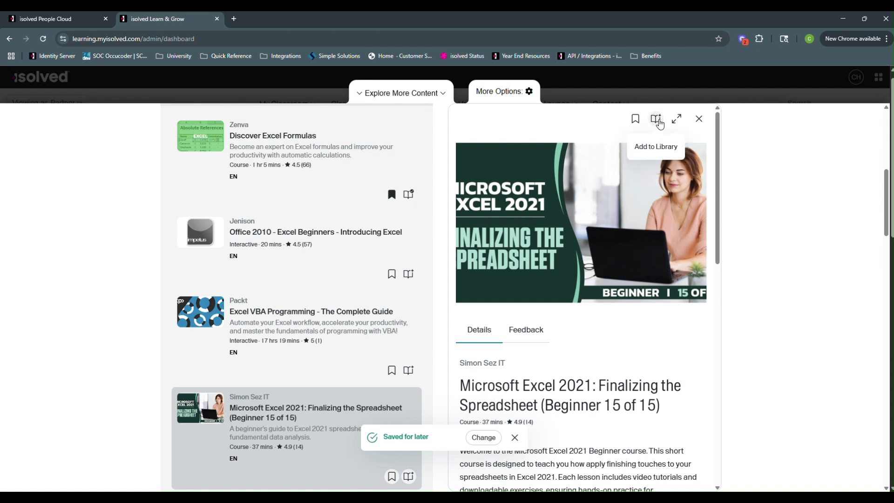
pyautogui.click(660, 124)
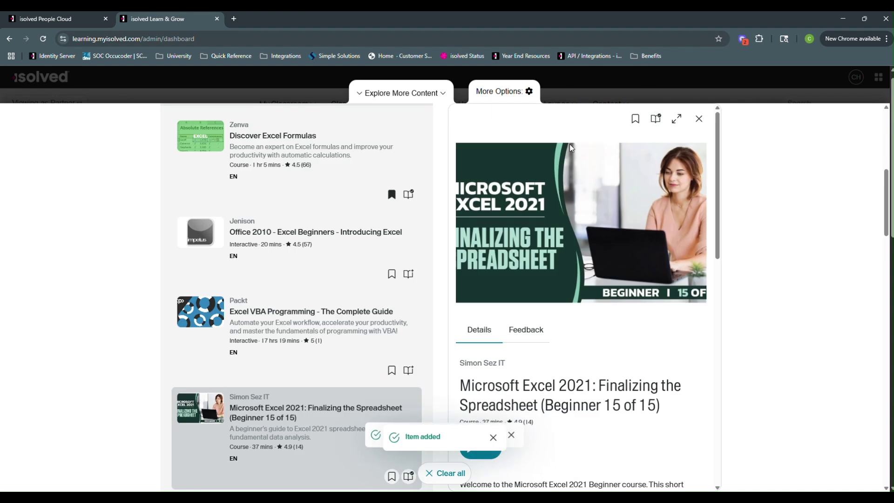
pyautogui.scroll(7, 403, 231)
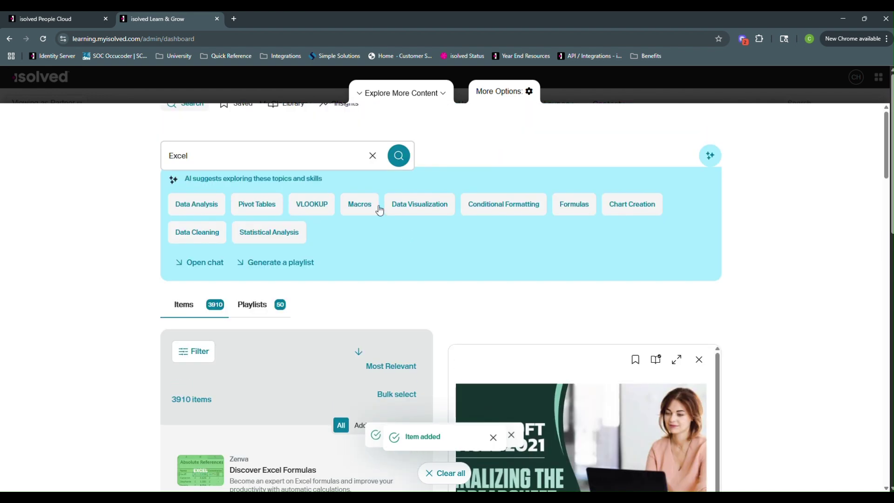
# - Open the Marketplace library and look through its list of all items
pyautogui.scroll(1, 380, 210)
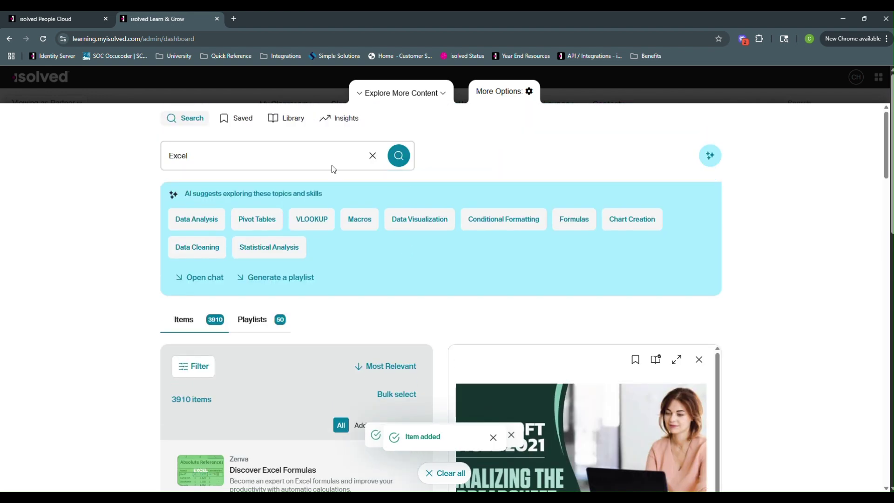
pyautogui.click(288, 127)
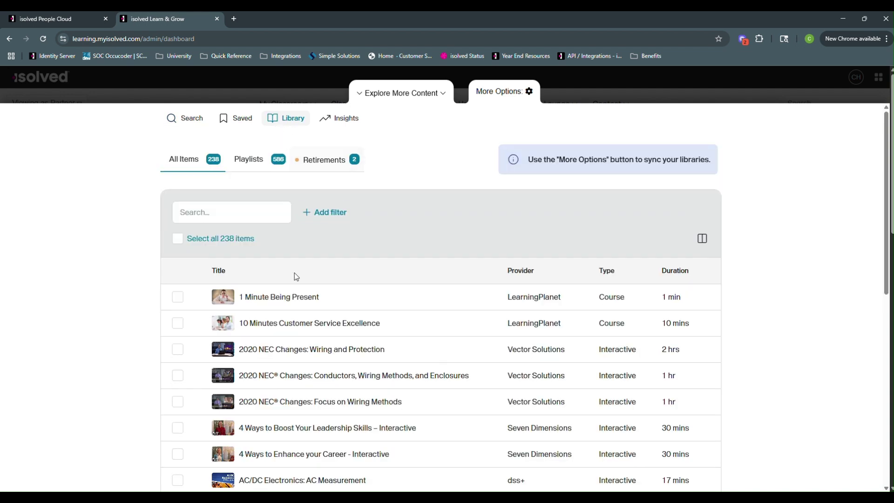
pyautogui.scroll(-1, 273, 398)
pyautogui.scroll(1, 280, 387)
# - Sync the library's course additions using the sync options, and close those options
pyautogui.click(511, 96)
pyautogui.click(443, 200)
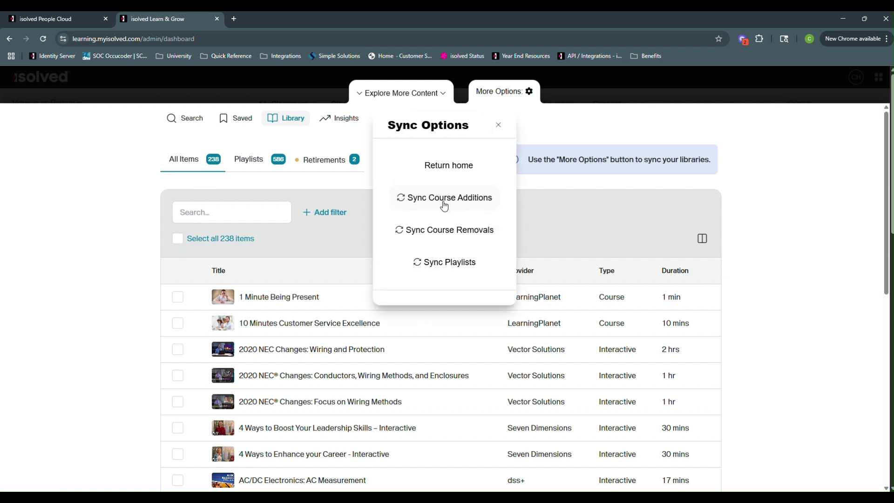
pyautogui.click(454, 198)
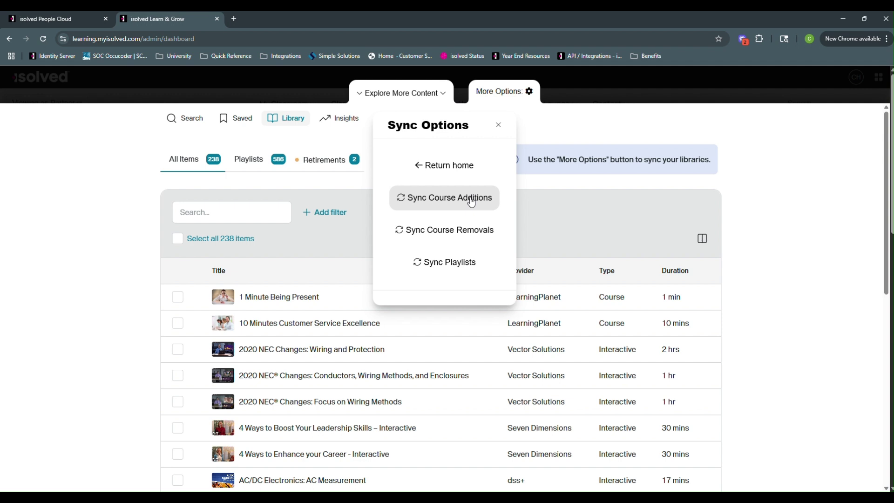
pyautogui.click(498, 126)
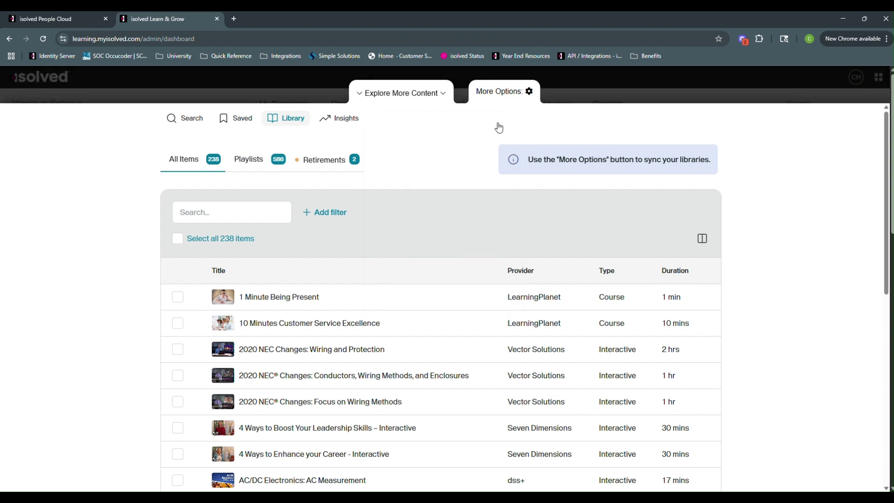
# - Leave the Marketplace and search the Courses list for "microsoft excel 2021", checking the update date of the Finalizing the Spreadsheet course
pyautogui.click(400, 95)
pyautogui.moveTo(413, 98)
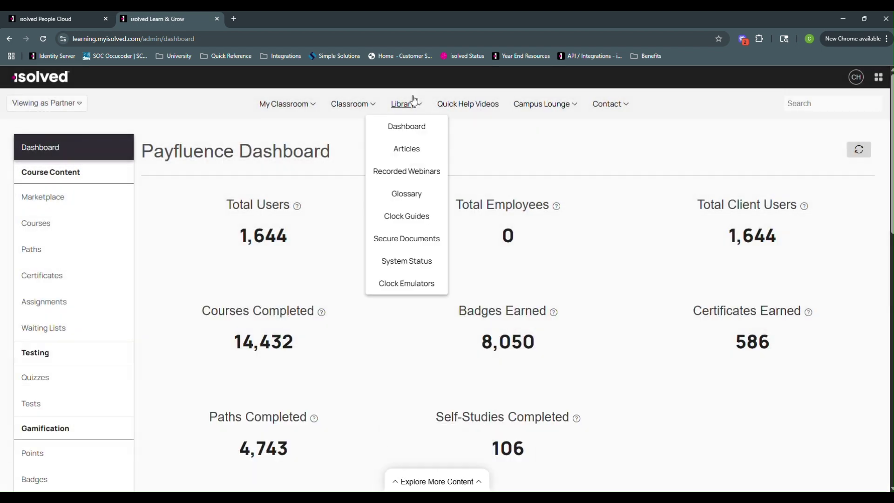
pyautogui.click(69, 225)
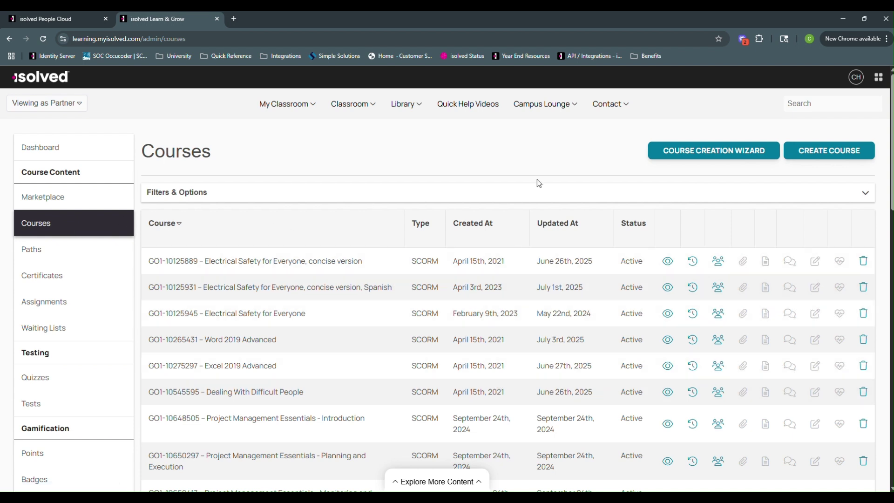
pyautogui.click(537, 194)
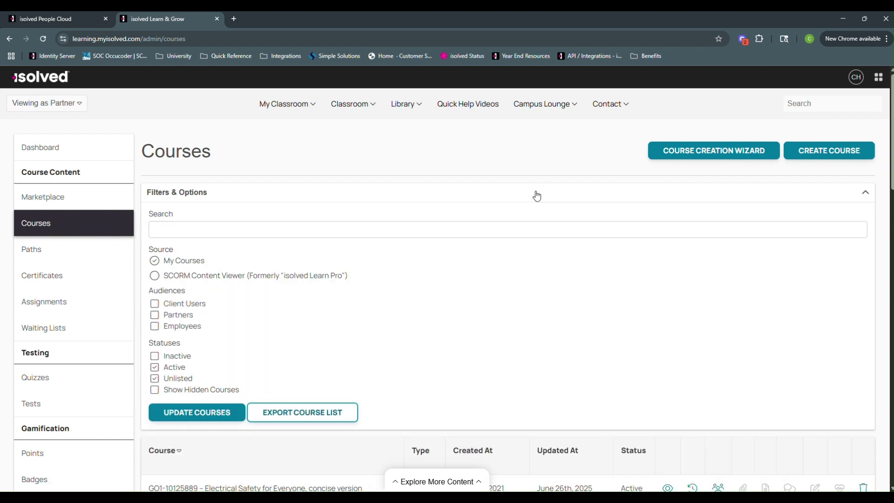
pyautogui.click(472, 236)
pyautogui.write('m')
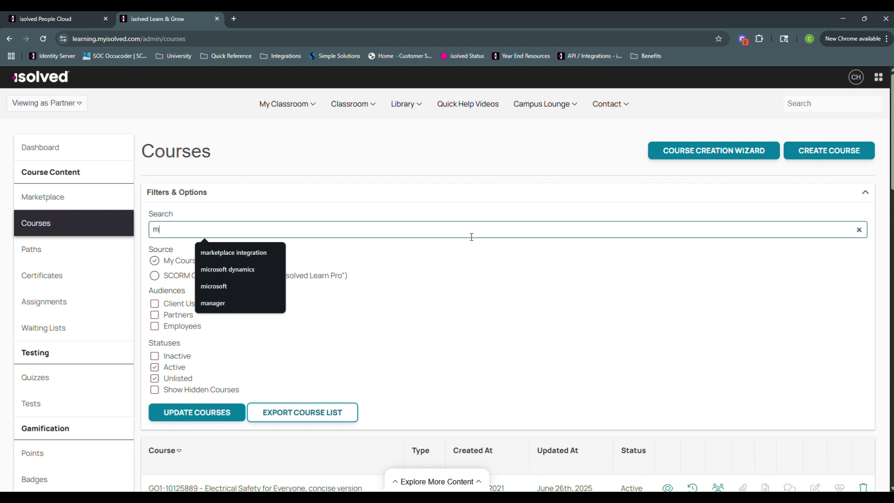
pyautogui.write('icrosoft excel 2021')
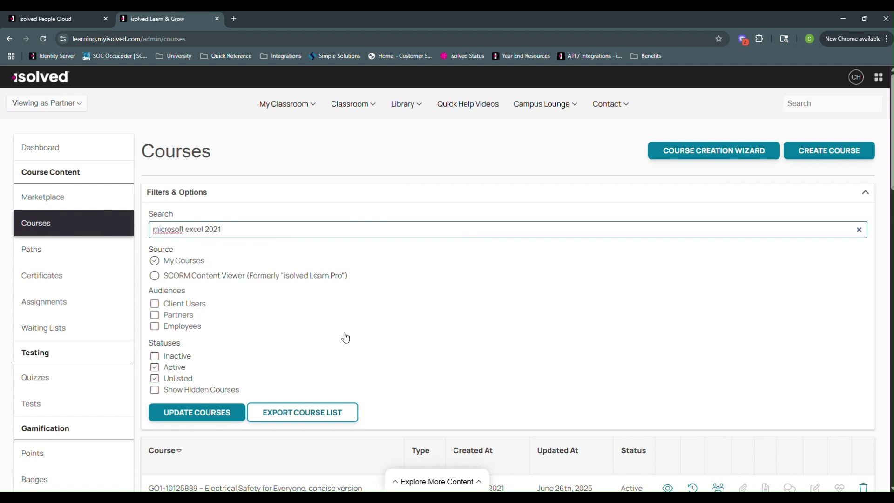
pyautogui.click(195, 413)
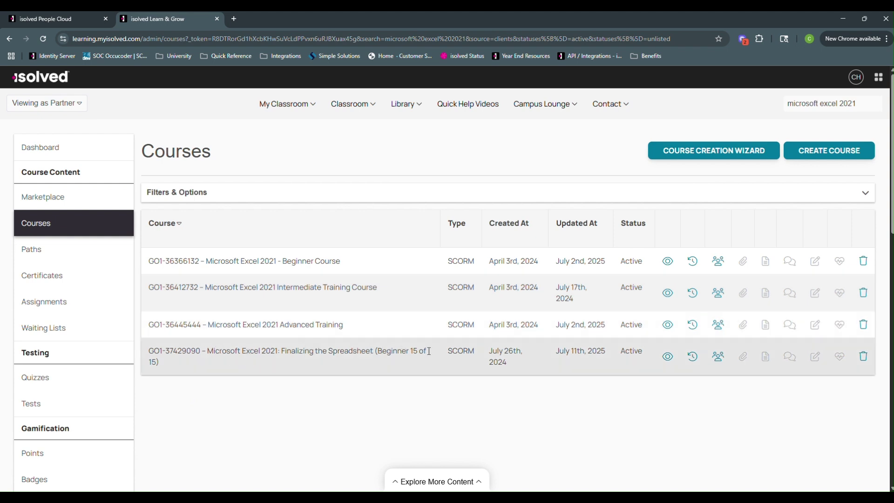
pyautogui.moveTo(604, 351); pyautogui.dragTo(564, 353)
pyautogui.click(577, 403)
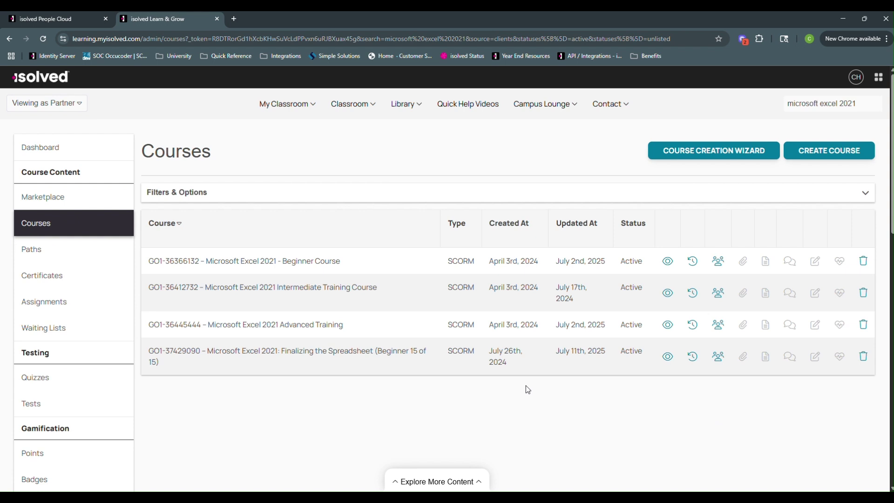
# - Open the Paths page and look through the existing learning paths
pyautogui.click(127, 250)
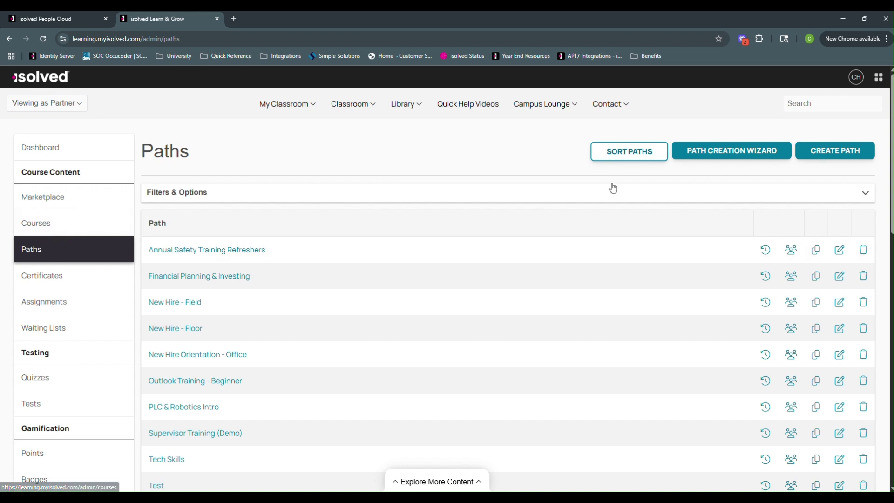
pyautogui.scroll(-1, 704, 233)
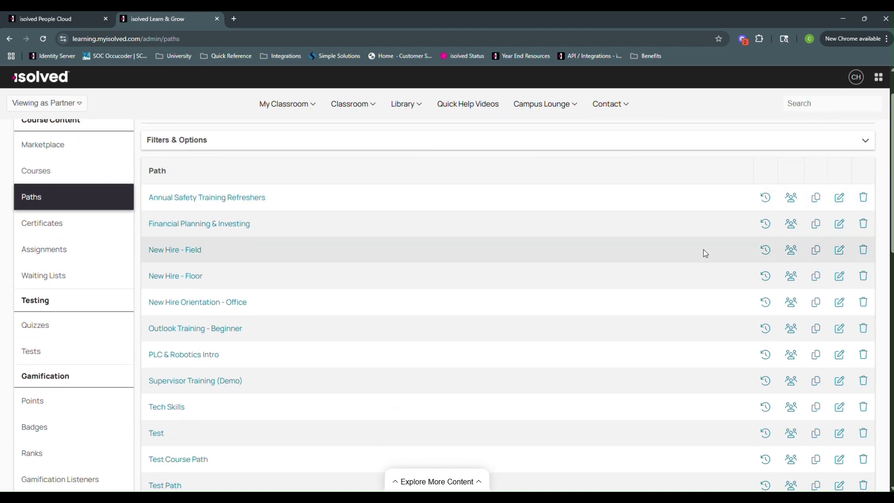
pyautogui.scroll(1, 706, 254)
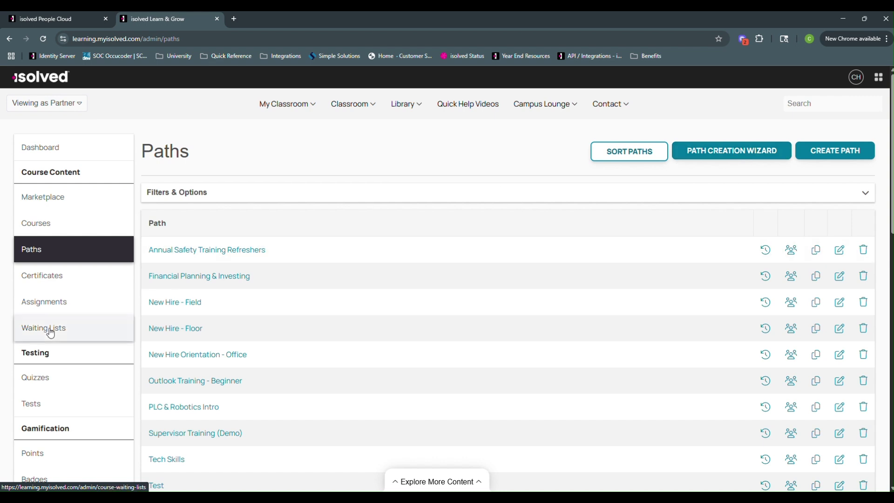
# - Start a new assignment with the Assignment Creation Wizard and name it Test Assignment
pyautogui.click(41, 306)
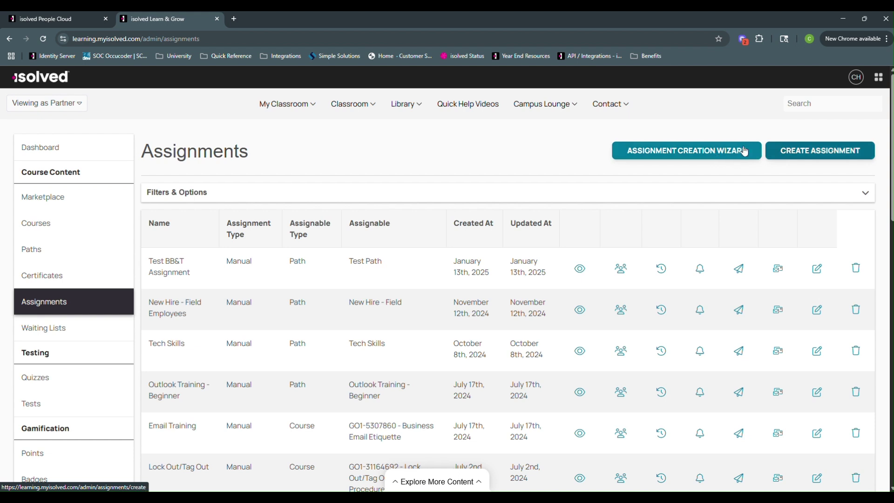
pyautogui.click(709, 159)
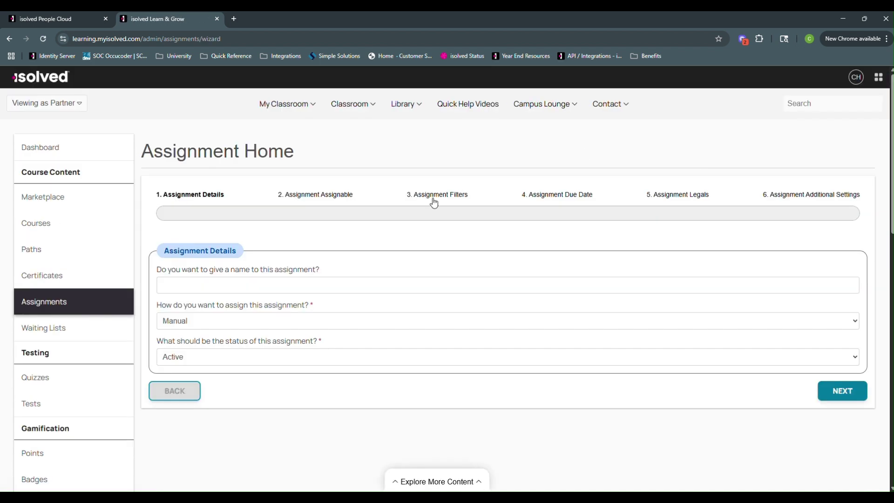
pyautogui.click(282, 285)
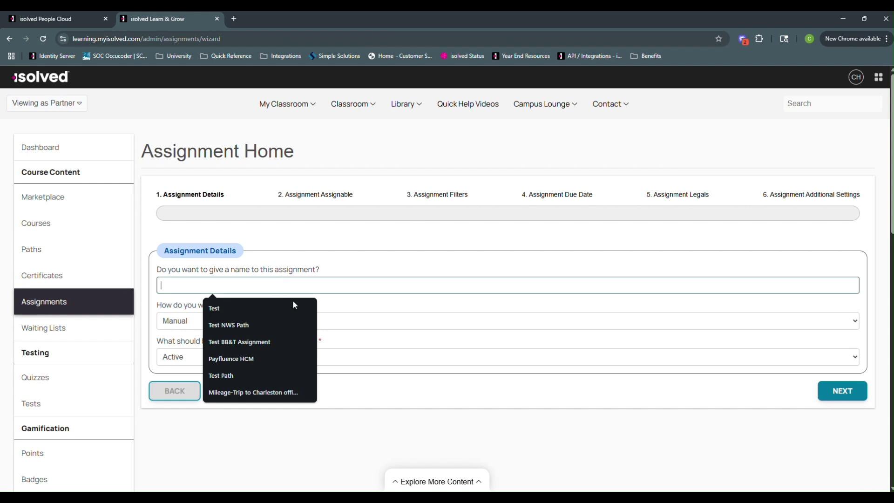
pyautogui.write('Test Assignment')
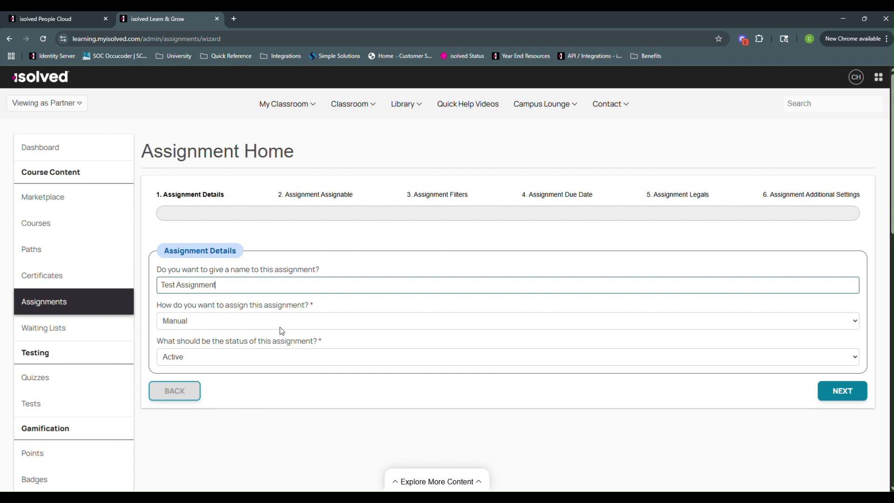
# - Set the assignment method to Automatic by Teams and review the team selection and where teams are administered
pyautogui.click(283, 321)
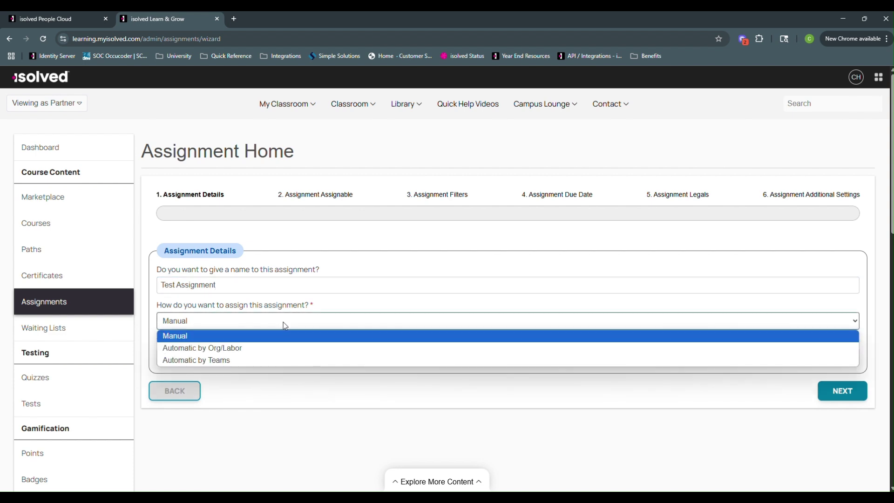
pyautogui.click(276, 363)
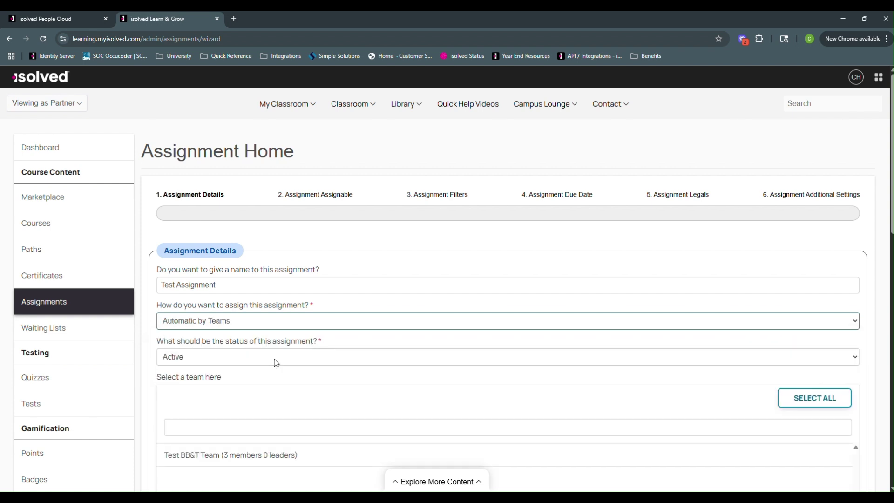
pyautogui.scroll(-1, 274, 362)
pyautogui.scroll(-6, 71, 453)
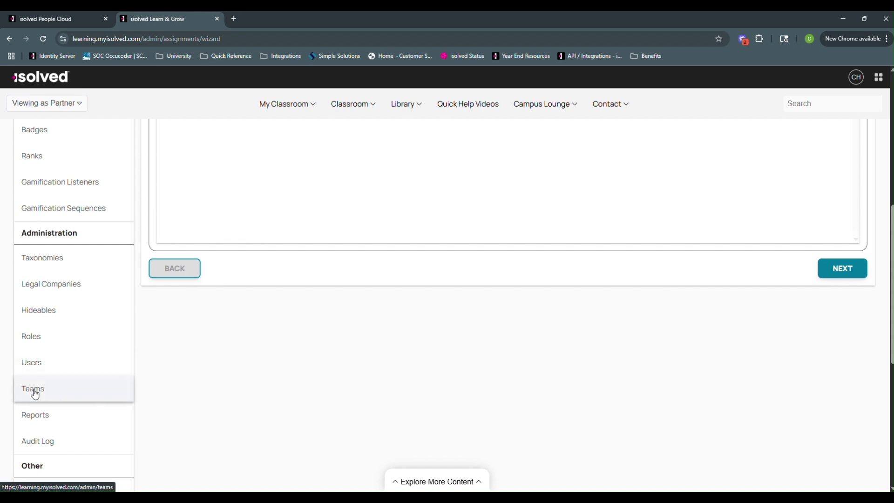
pyautogui.scroll(6, 220, 400)
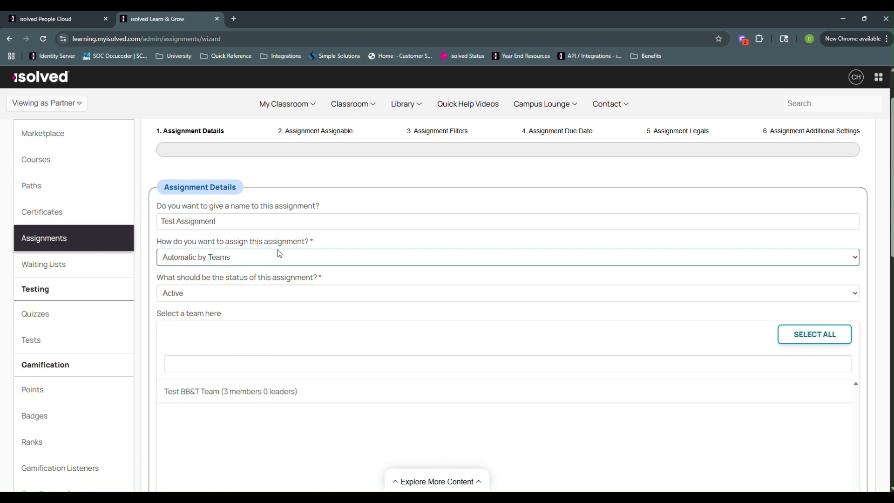
# - Change the assignment method to Automatic by Org/Labor, select the Department 06 Custom org and check the status choices
pyautogui.click(278, 254)
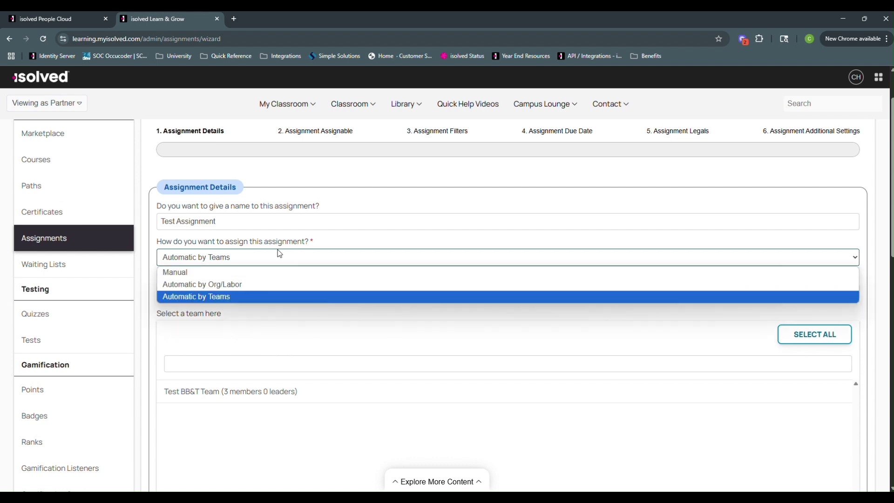
pyautogui.click(274, 285)
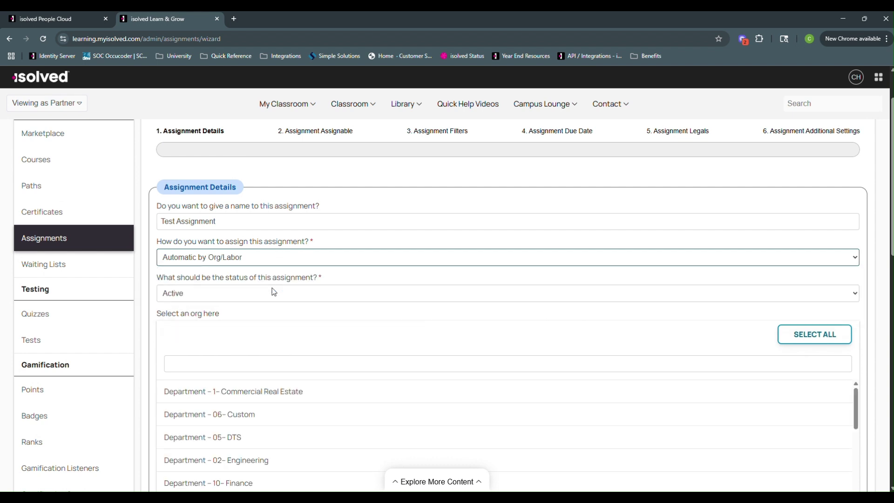
pyautogui.scroll(-1, 290, 379)
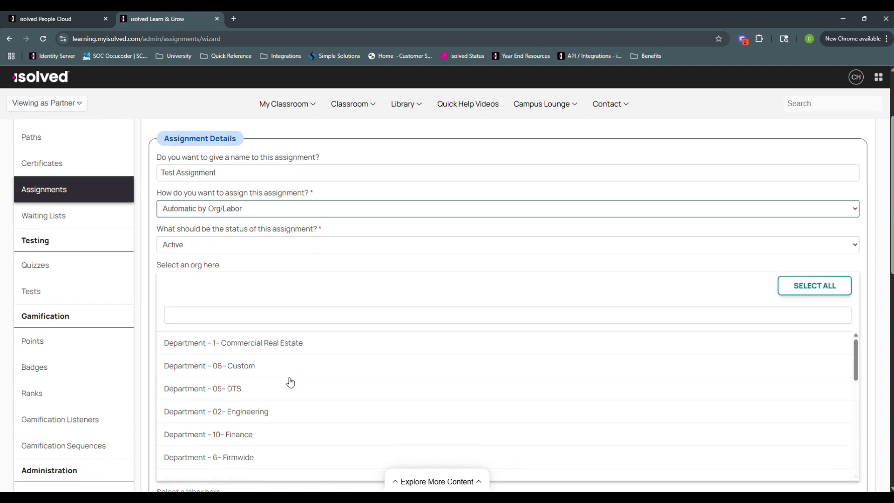
pyautogui.click(253, 366)
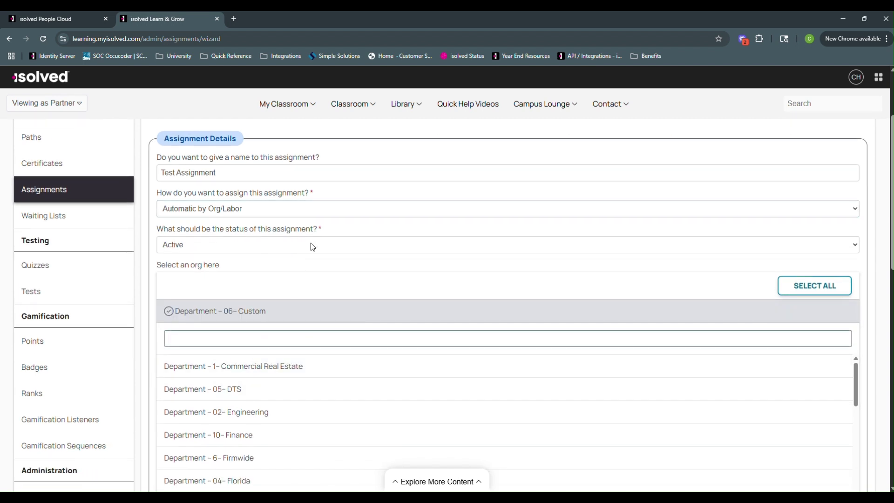
pyautogui.click(284, 245)
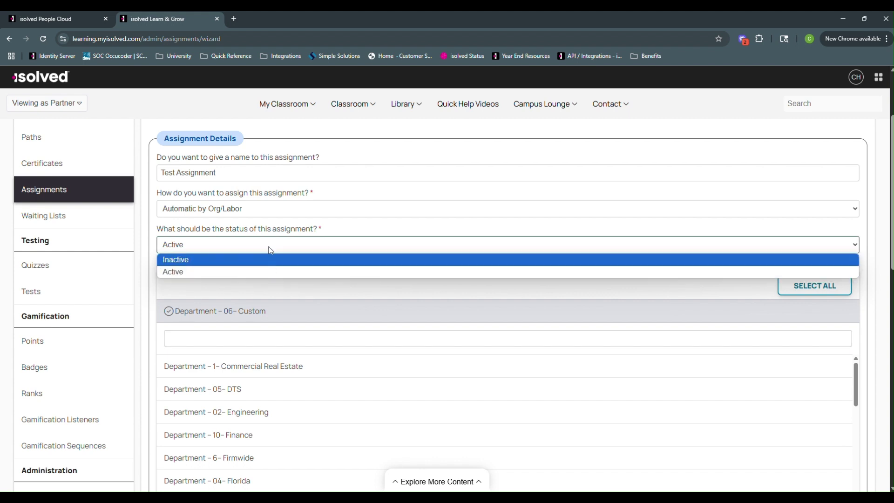
# - Set the assignment method to Manual and continue to the Assignment Assignable stage
pyautogui.click(278, 208)
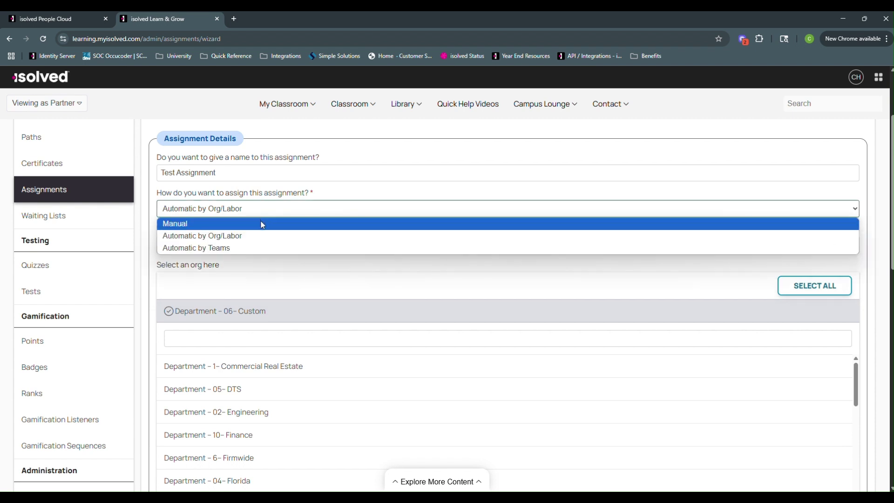
pyautogui.click(262, 224)
pyautogui.click(845, 285)
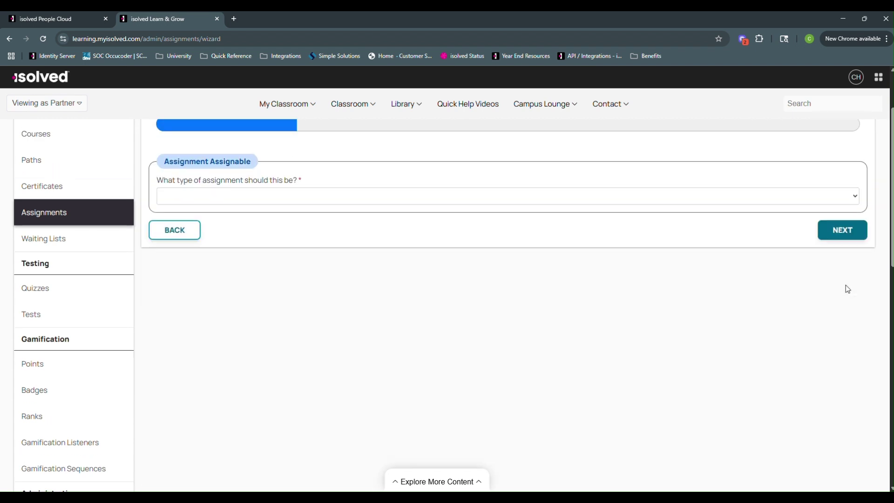
# - Set the assignment type to Path, search the paths for "test" and pick Test Course Path
pyautogui.scroll(2, 846, 287)
pyautogui.click(411, 286)
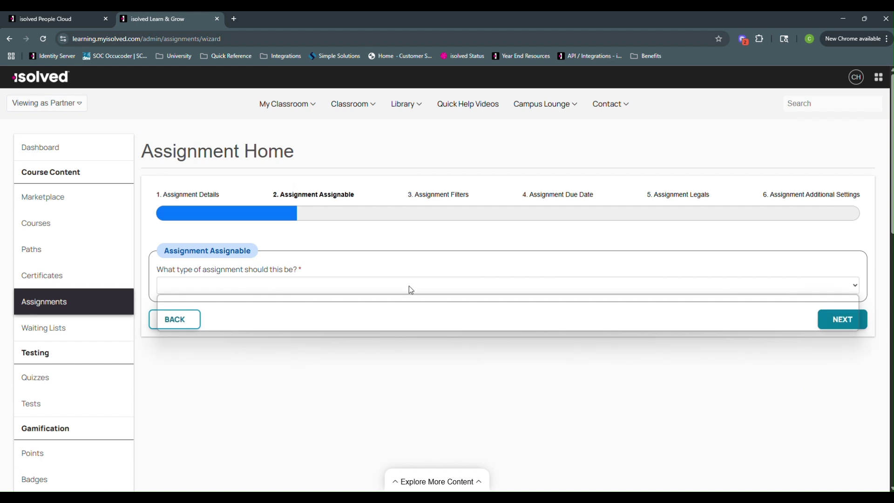
pyautogui.click(394, 324)
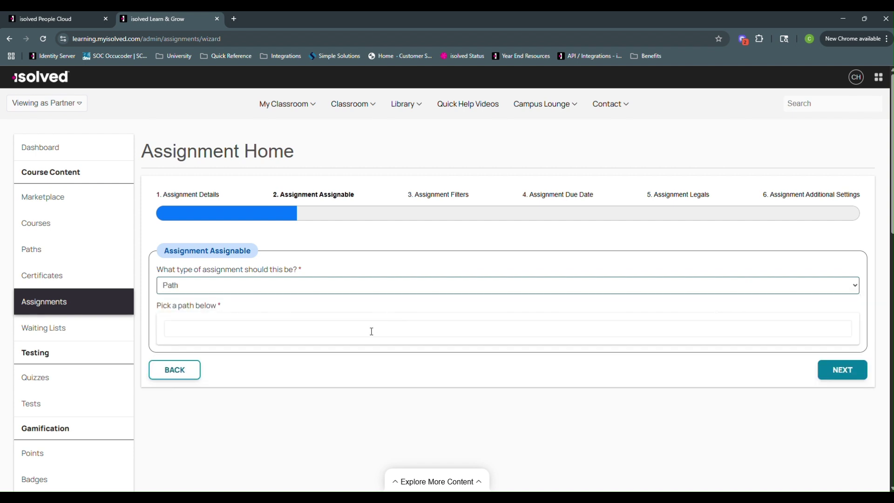
pyautogui.click(370, 332)
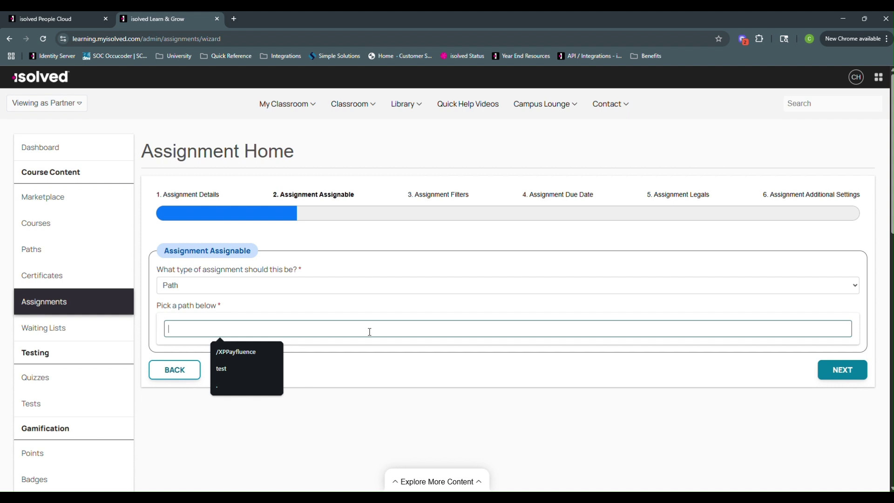
pyautogui.write('test')
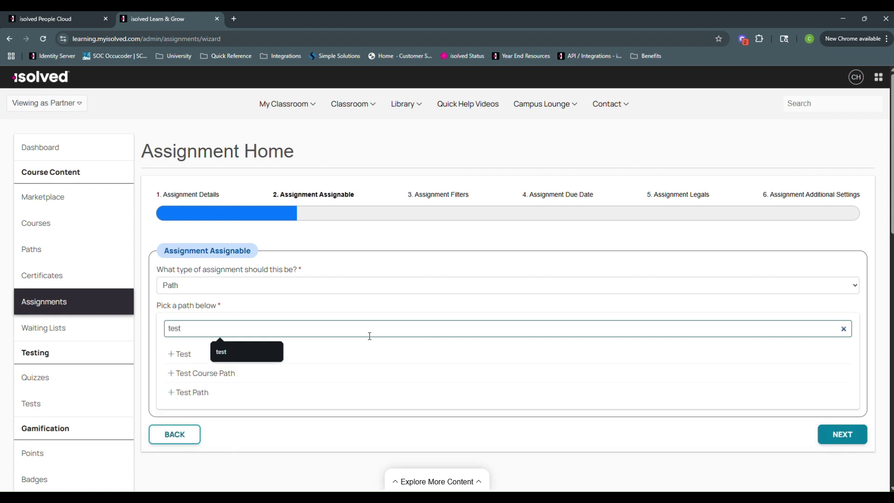
pyautogui.click(206, 374)
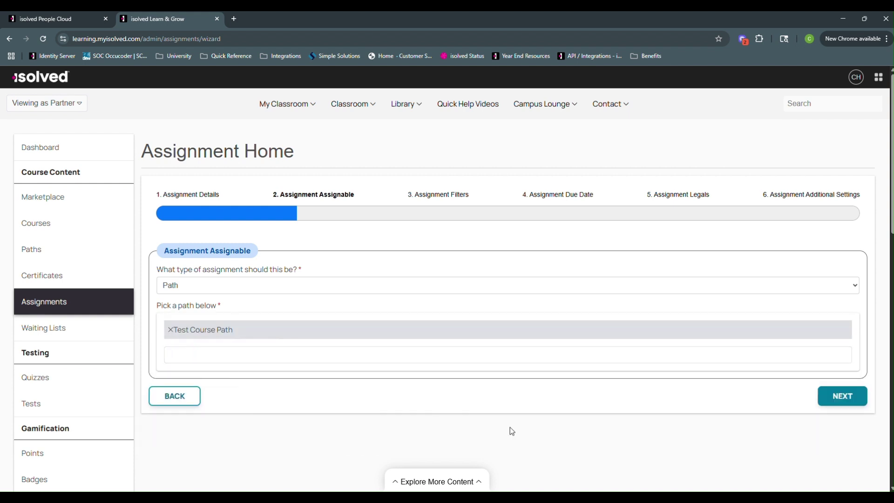
# - Filter the assignment to employees with a hire date after 07/11/2025 and continue to the Assignment Due Date stage
pyautogui.click(843, 396)
pyautogui.scroll(2, 473, 252)
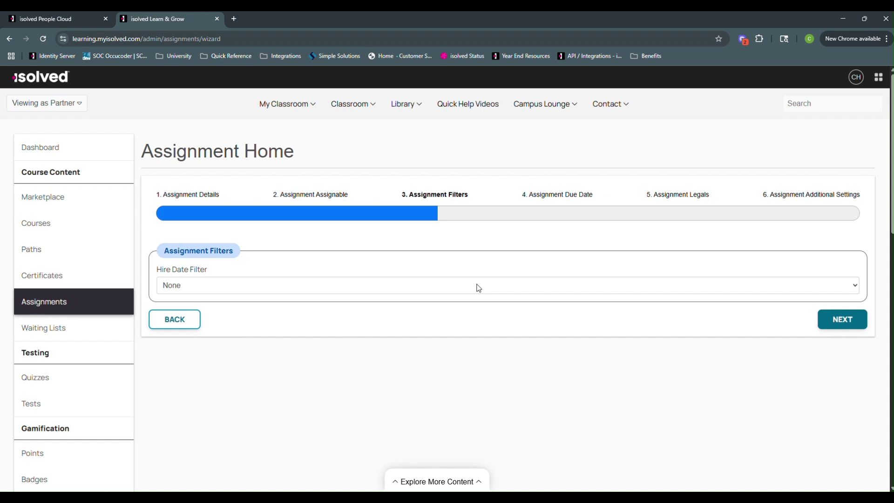
pyautogui.click(476, 286)
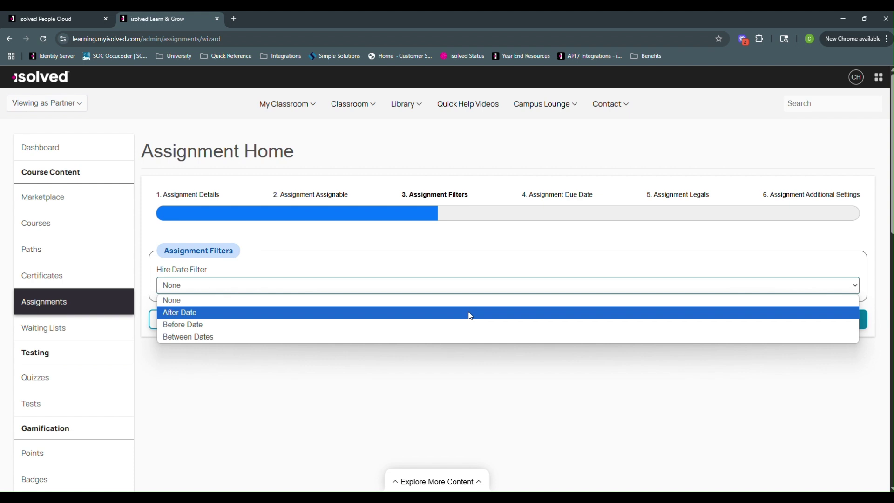
pyautogui.click(471, 316)
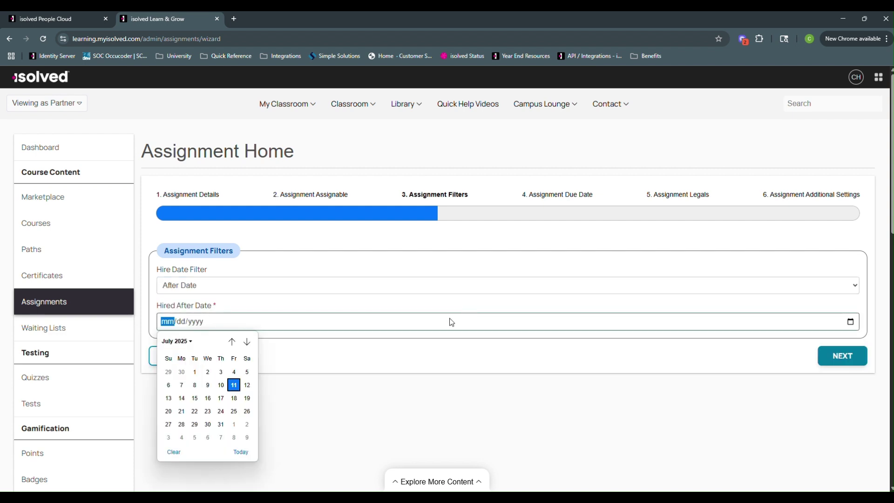
pyautogui.click(234, 384)
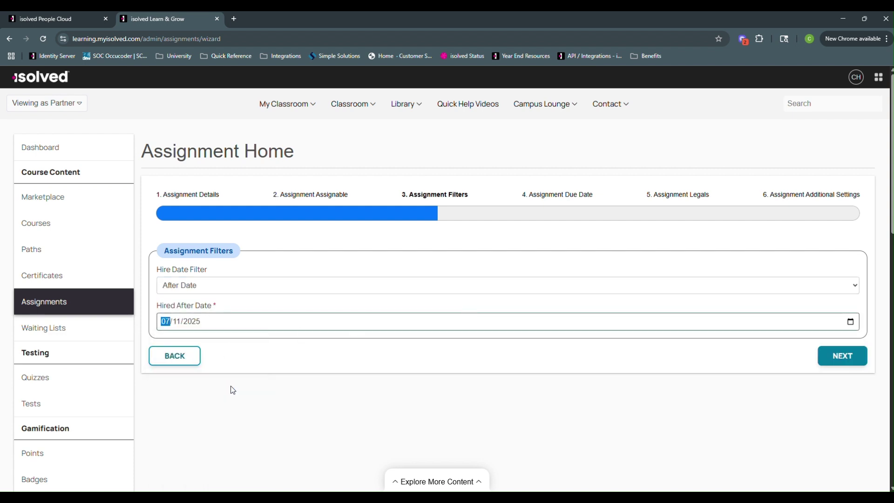
pyautogui.click(332, 362)
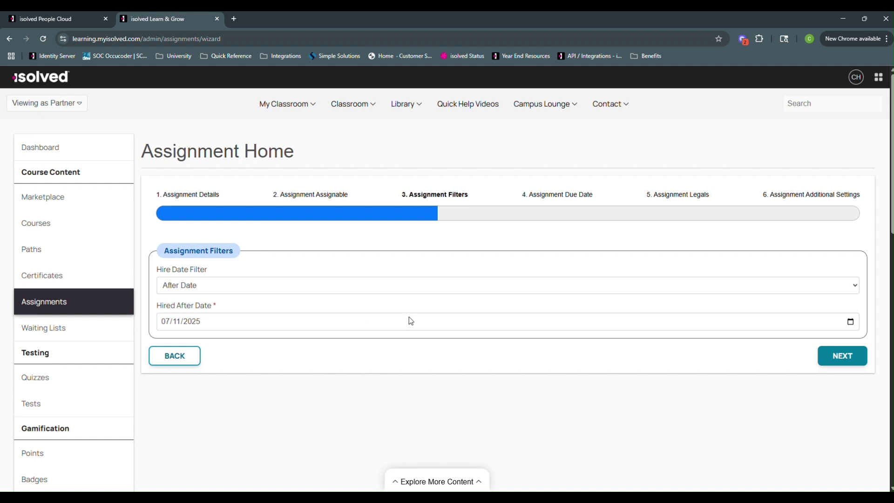
pyautogui.click(848, 357)
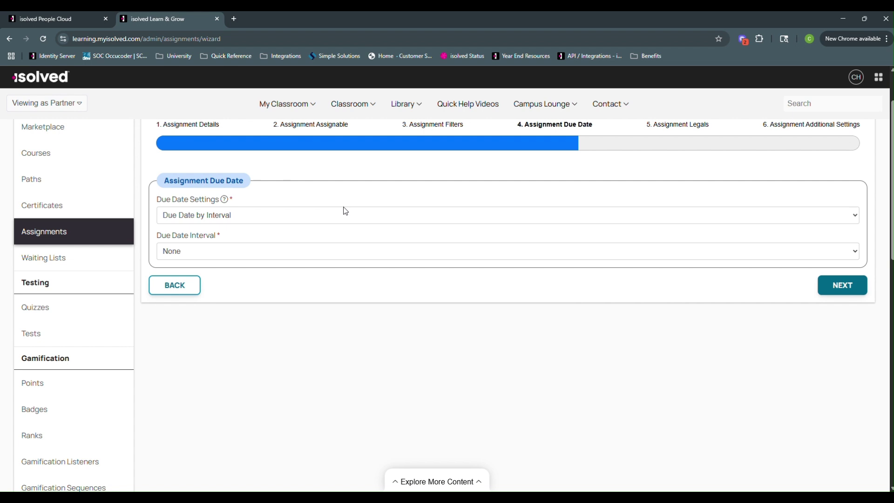
# - Set the due date to be based on hire date, with an interval of Week(s) and a value of 2
pyautogui.click(336, 218)
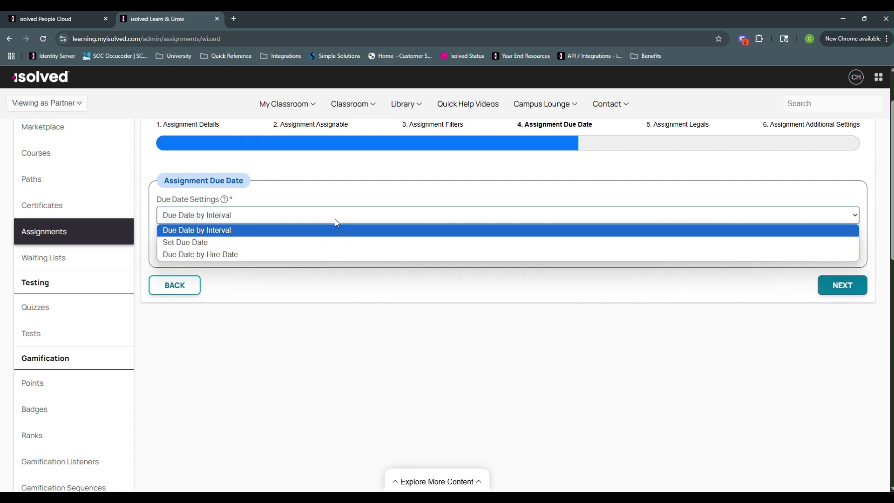
pyautogui.click(322, 257)
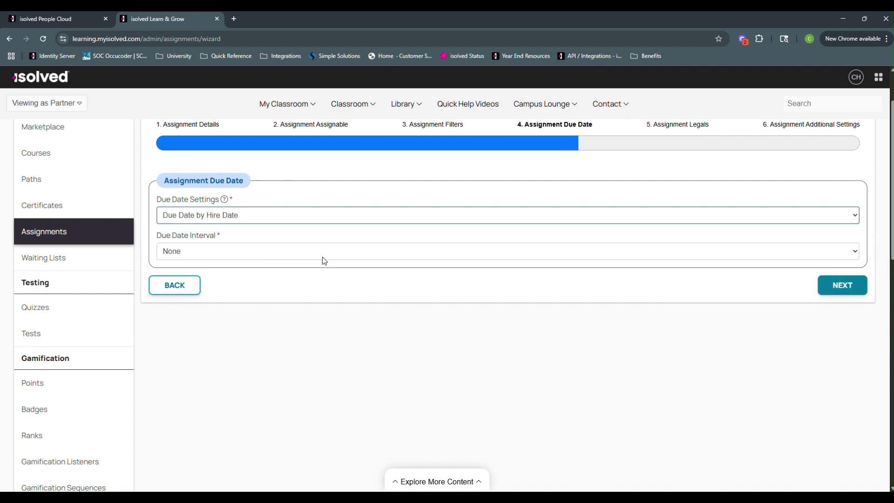
pyautogui.click(309, 247)
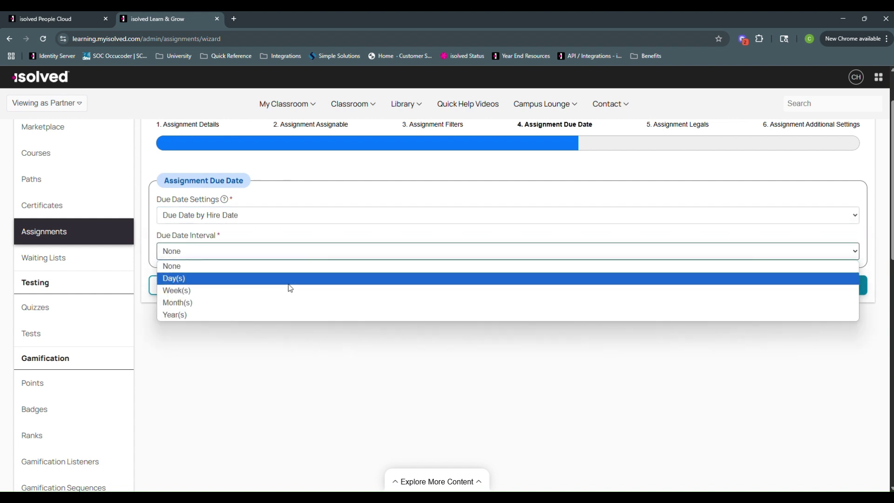
pyautogui.click(286, 293)
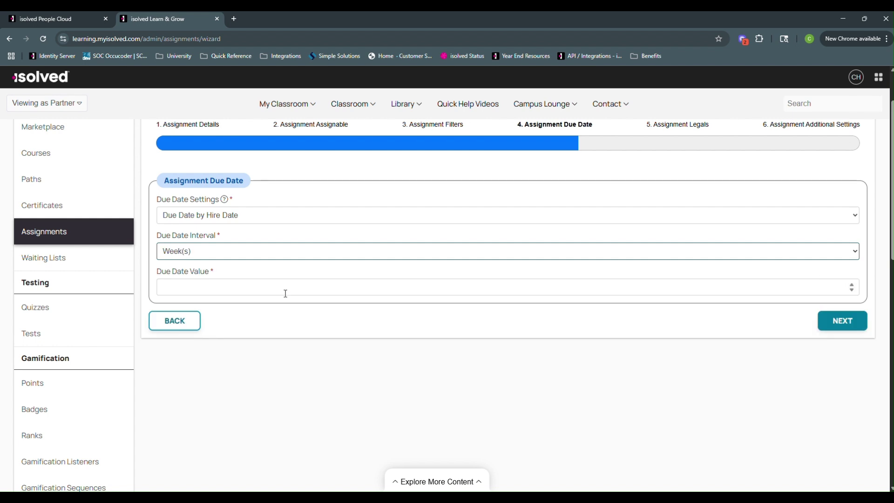
pyautogui.click(223, 287)
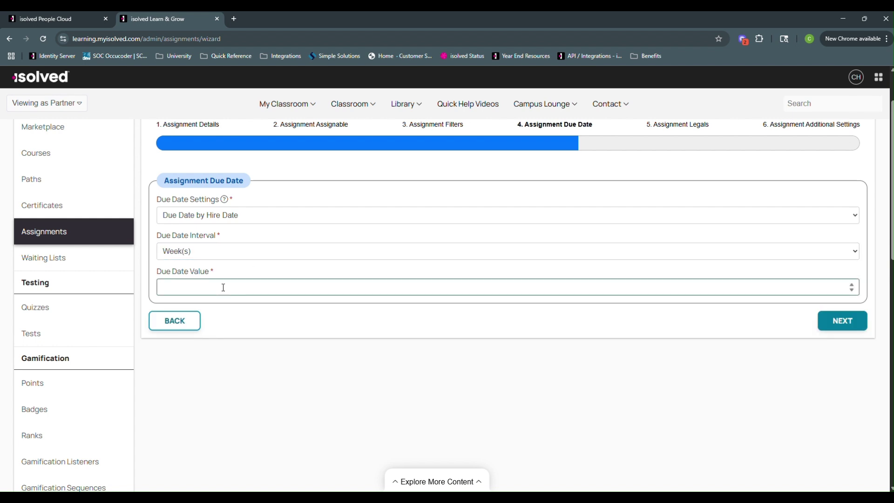
pyautogui.write('2')
# - Try the Due Date by Interval and Set Due Date options, and switch back to Due Date by Hire Date
pyautogui.click(259, 217)
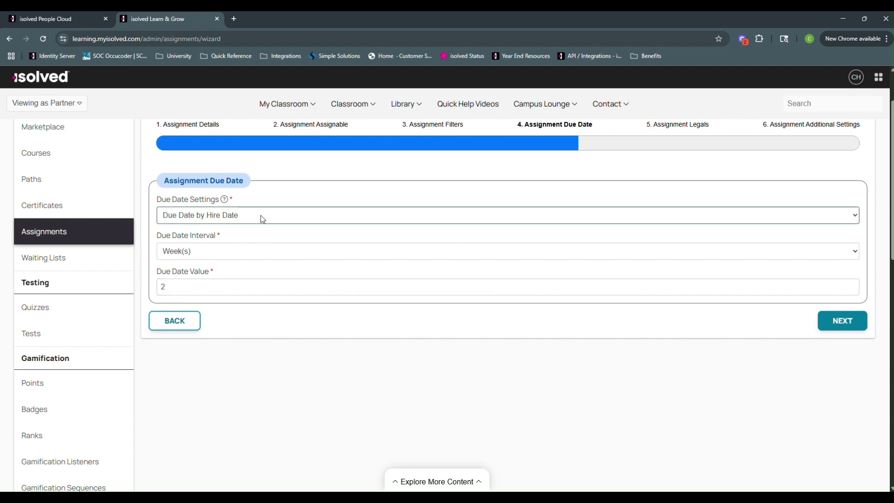
pyautogui.click(259, 231)
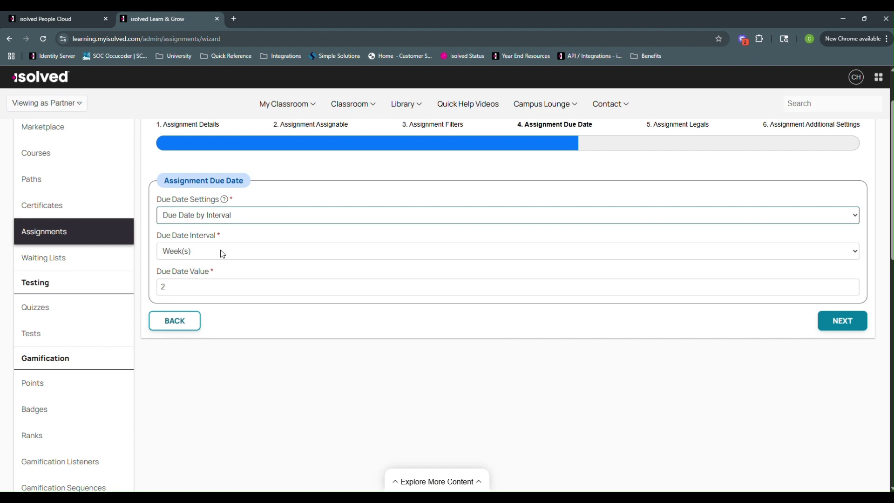
pyautogui.click(241, 215)
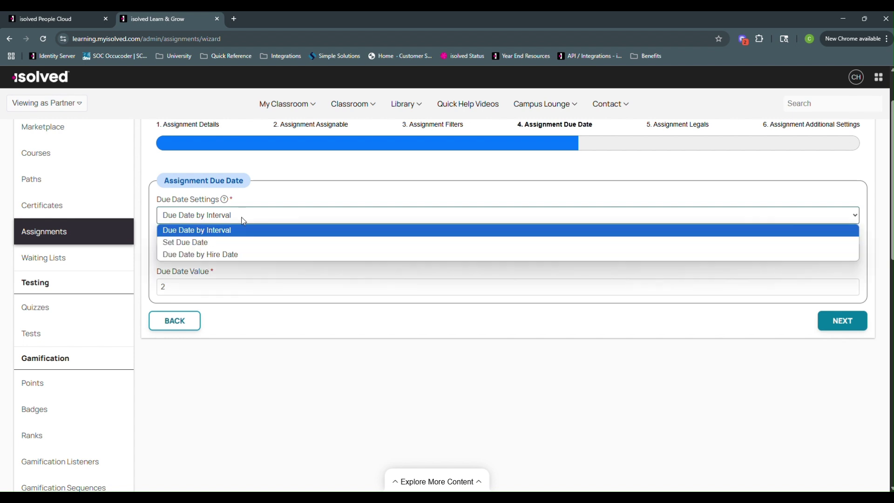
pyautogui.click(238, 241)
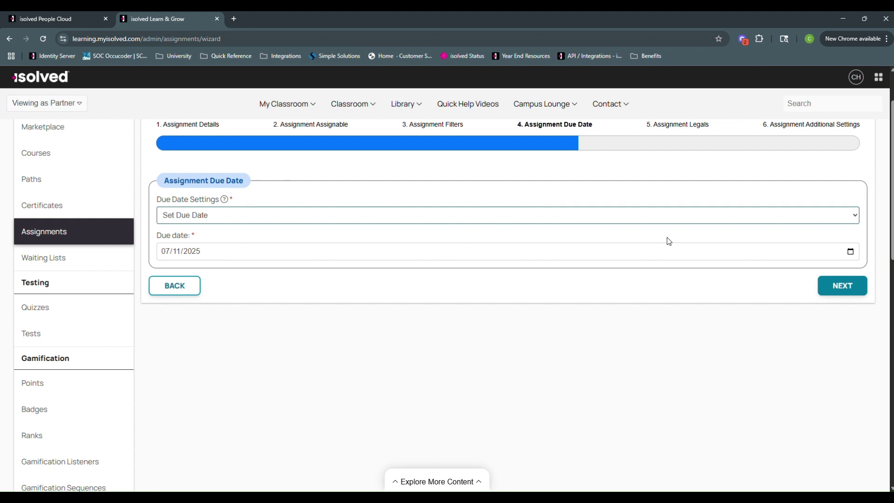
pyautogui.click(658, 221)
pyautogui.click(605, 254)
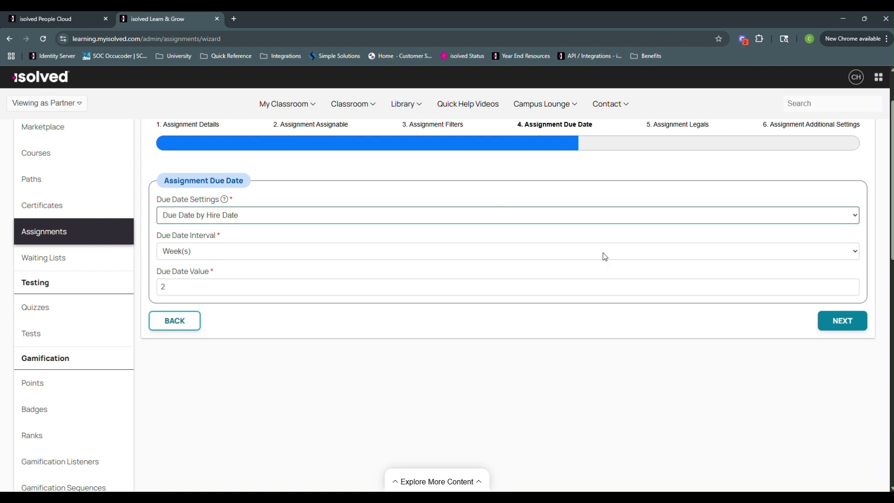
# - Continue to Assignment Legals, select Daedalus Industrial LLC as the legal company and proceed to the Additional Settings stage
pyautogui.click(841, 321)
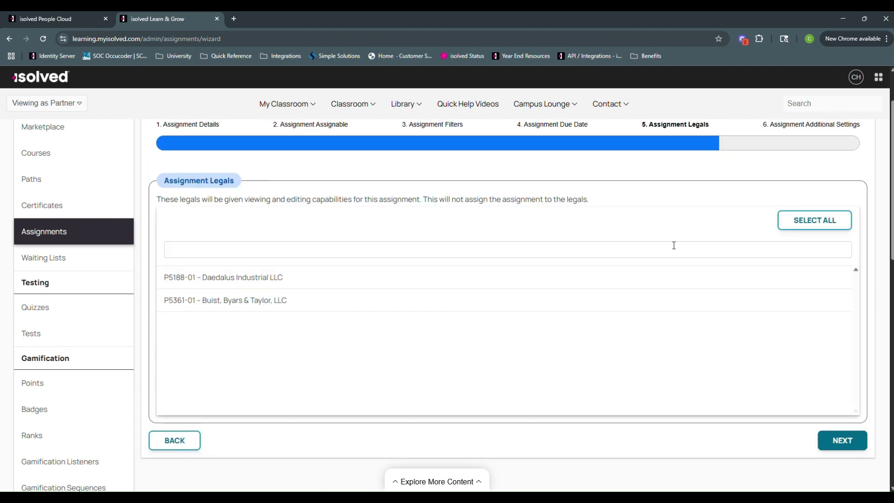
pyautogui.scroll(-2, 841, 429)
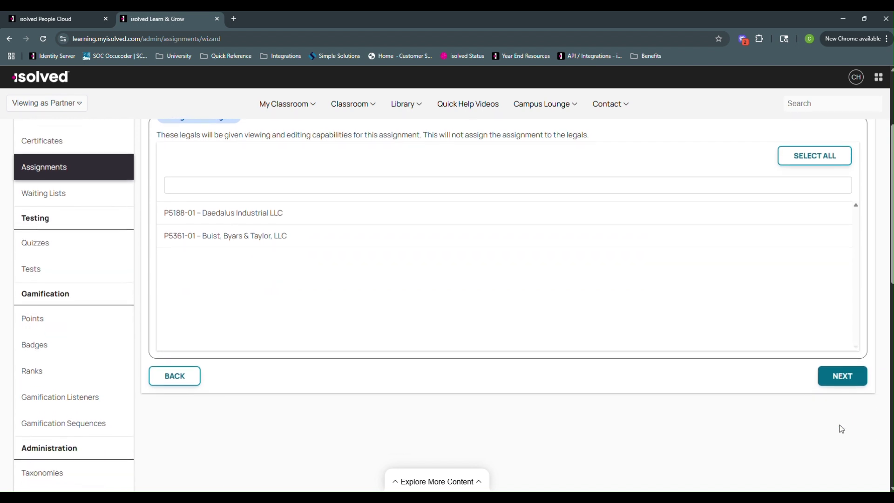
pyautogui.click(844, 375)
pyautogui.scroll(-3, 842, 362)
pyautogui.click(841, 351)
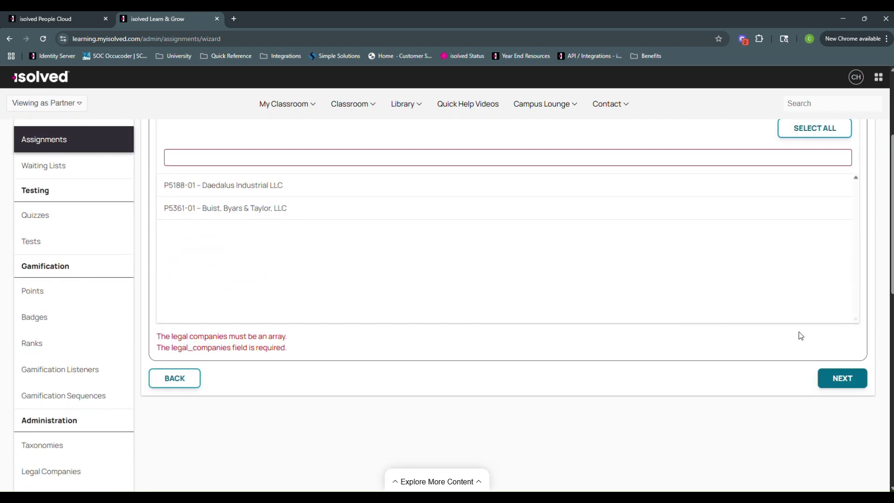
pyautogui.click(376, 185)
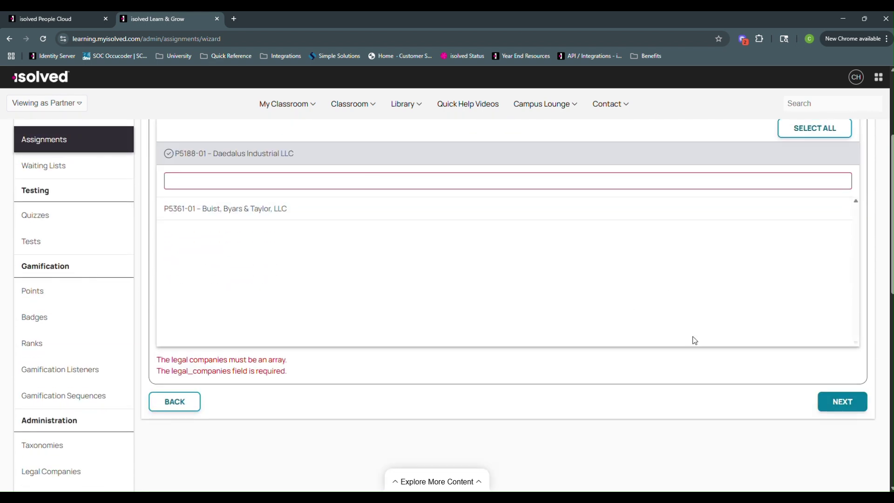
pyautogui.click(841, 401)
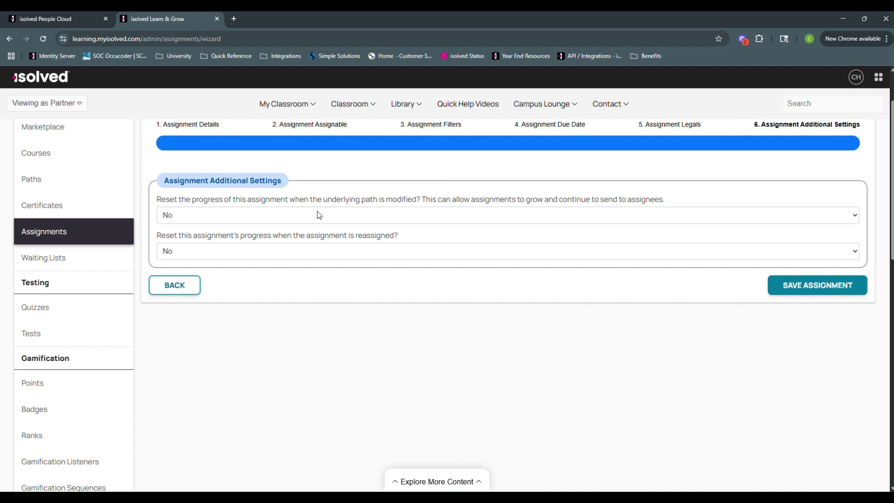
# - Leave the assignment wizard without saving and look through the list of existing assignments
pyautogui.scroll(2, 317, 211)
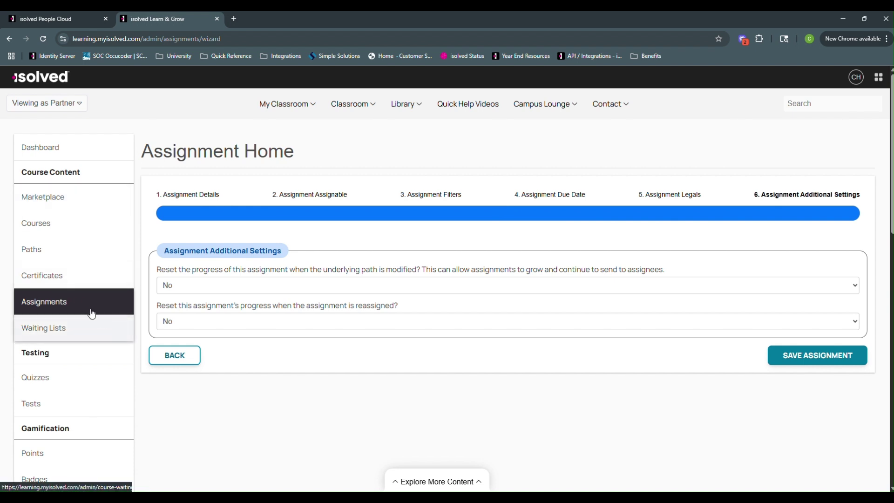
pyautogui.click(57, 306)
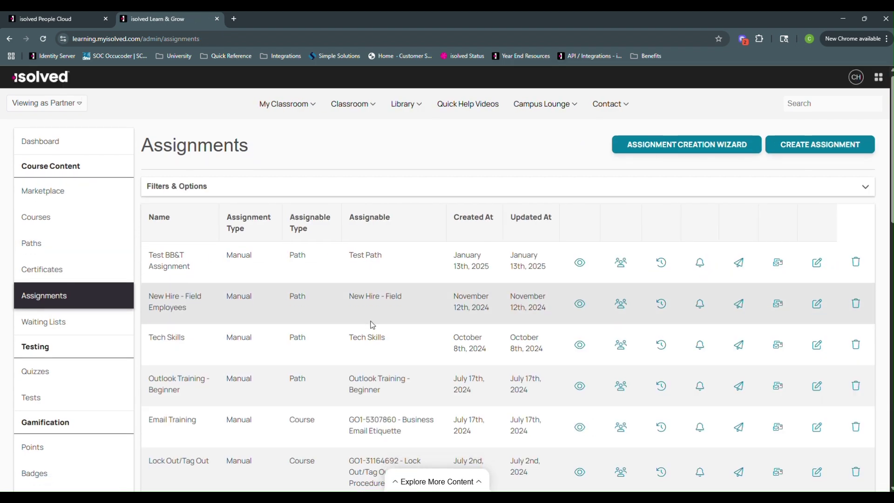
pyautogui.scroll(-1, 500, 198)
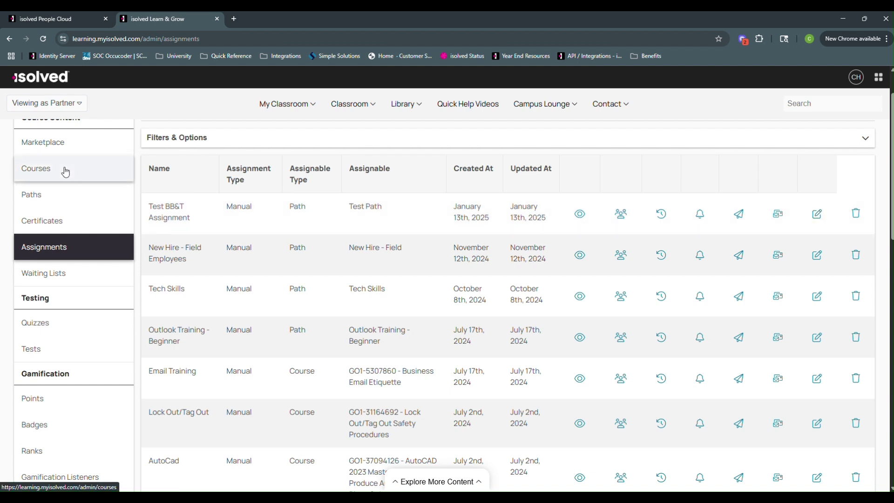
# - Start a new course with the Course Creation Wizard and choose Video Training as the course type
pyautogui.click(66, 172)
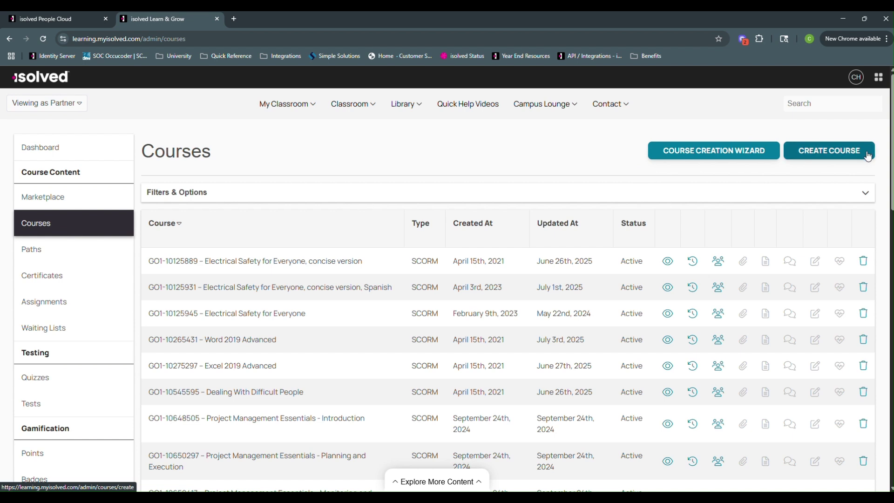
pyautogui.click(704, 154)
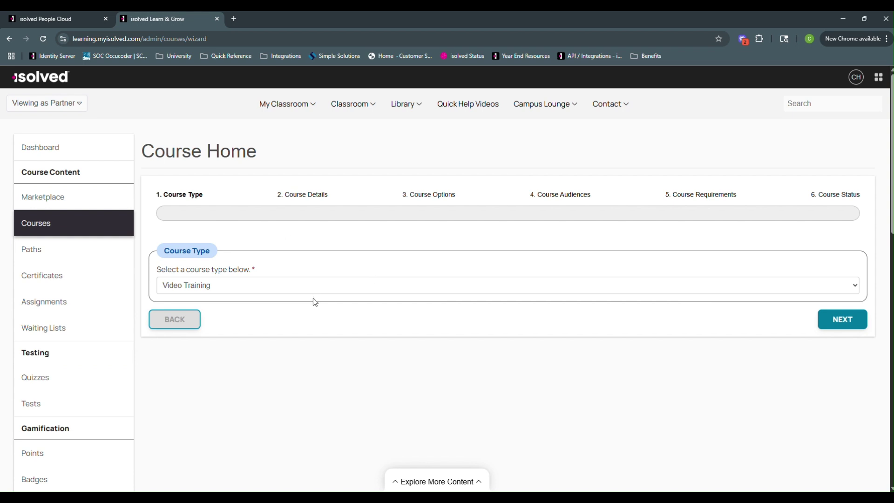
pyautogui.click(368, 292)
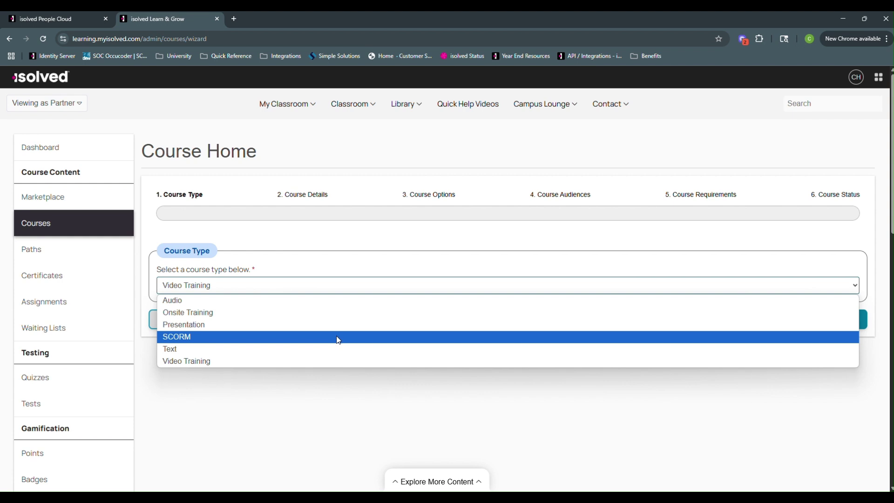
pyautogui.click(328, 368)
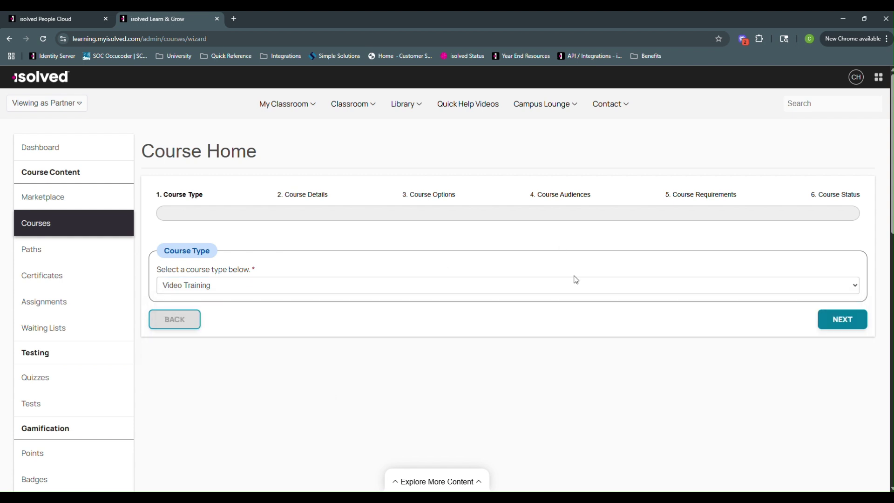